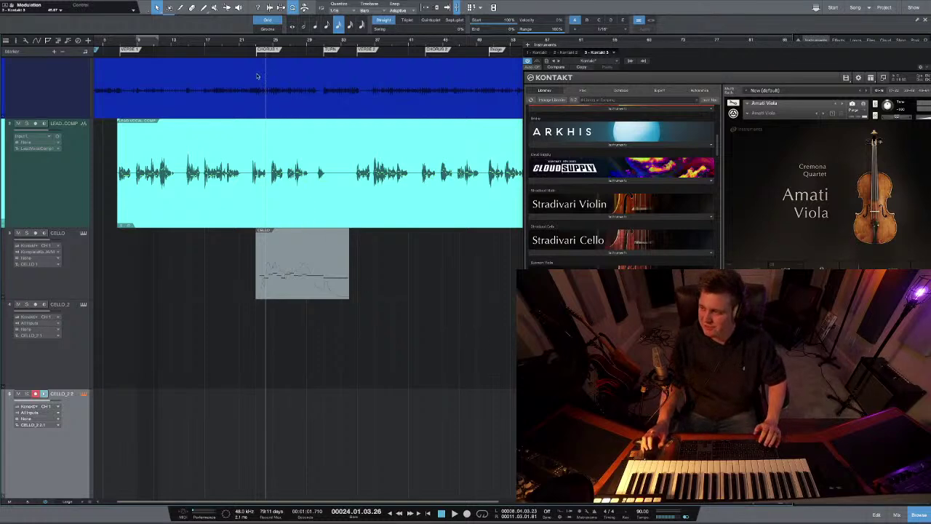
Step: Move the playback position to the start of Verse 1 and reposition the Kontakt window so the viola instrument is fully in view
click(214, 47)
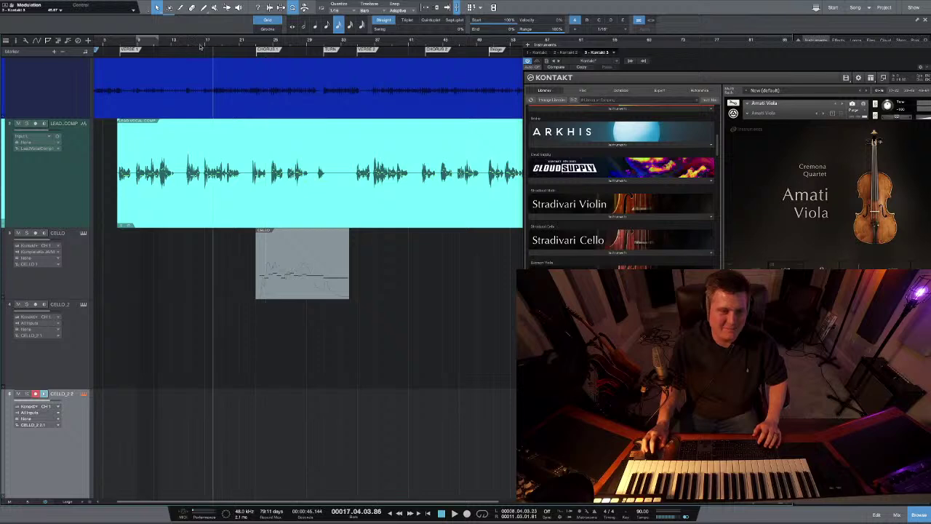
click(203, 47)
click(158, 47)
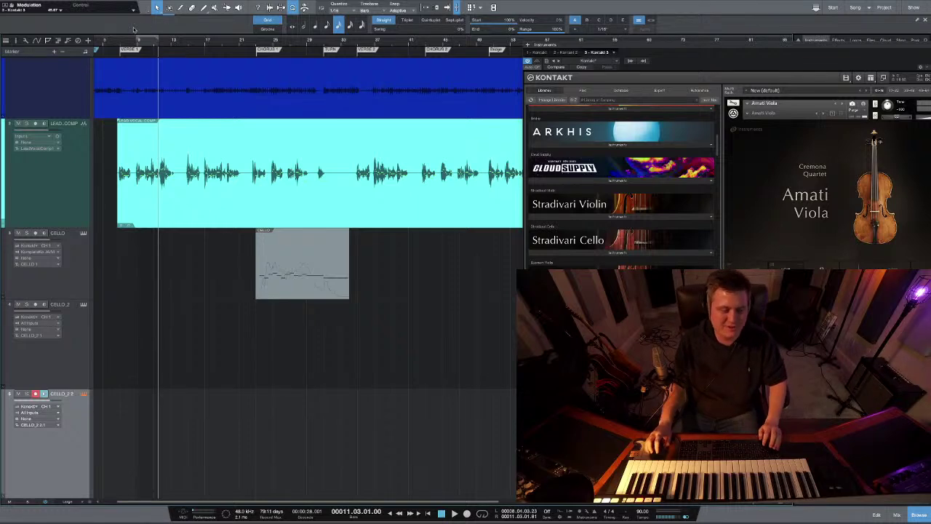
click(121, 45)
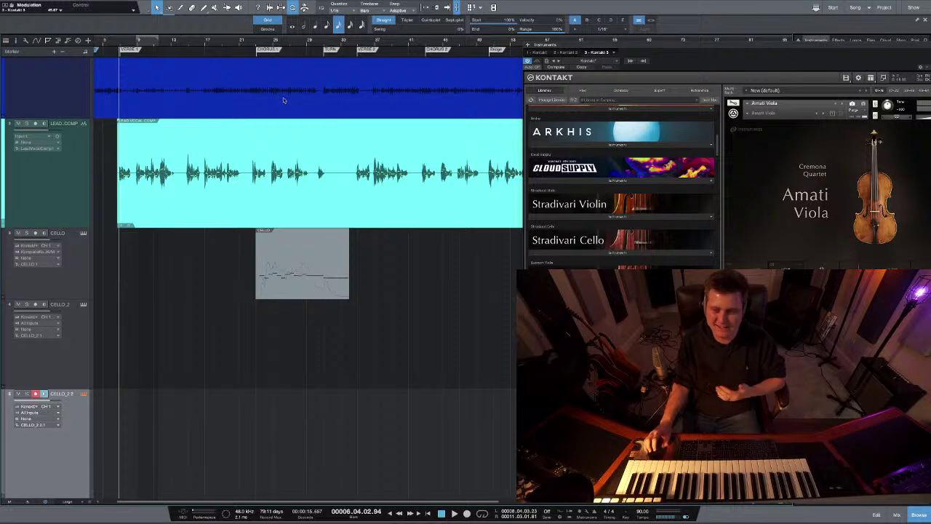
drag(685, 48, 601, 26)
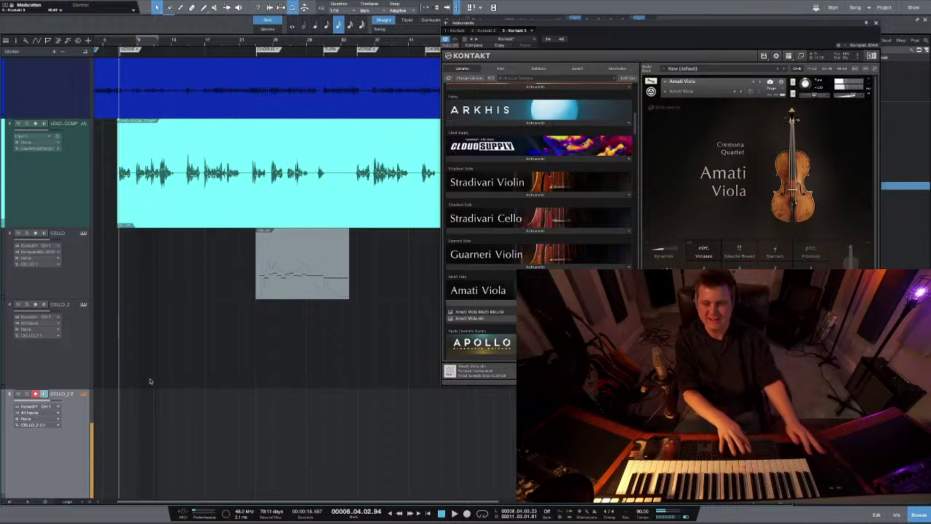
Step: Delete the cello clip in Chorus 1 and record a new cello take starting just before the chorus
click(293, 246)
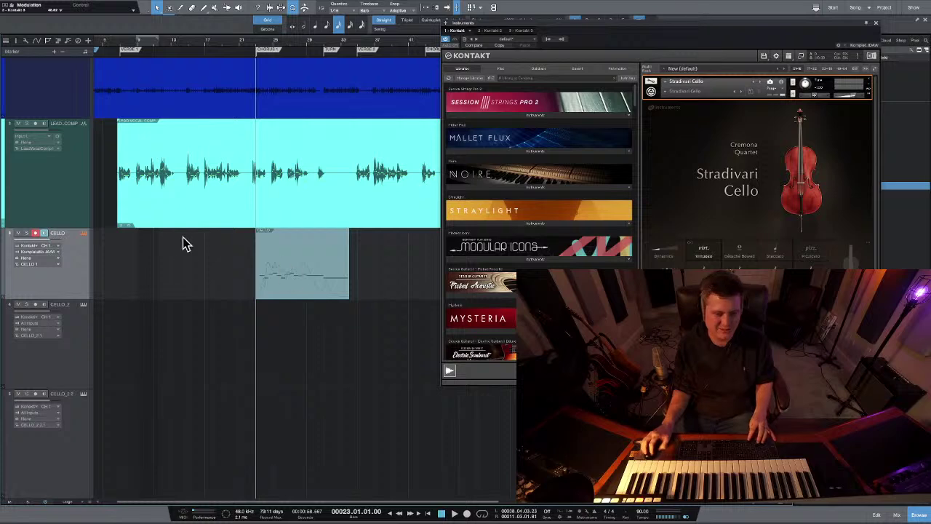
key(Delete)
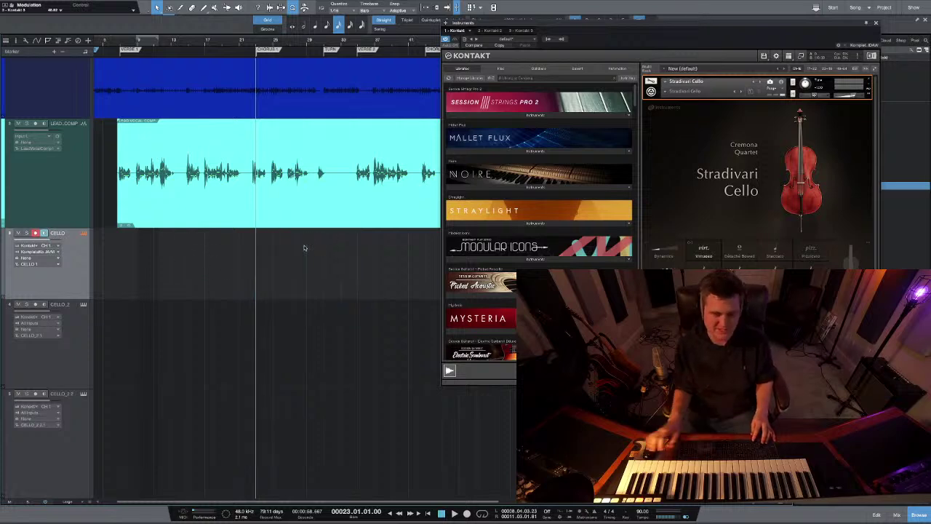
click(249, 45)
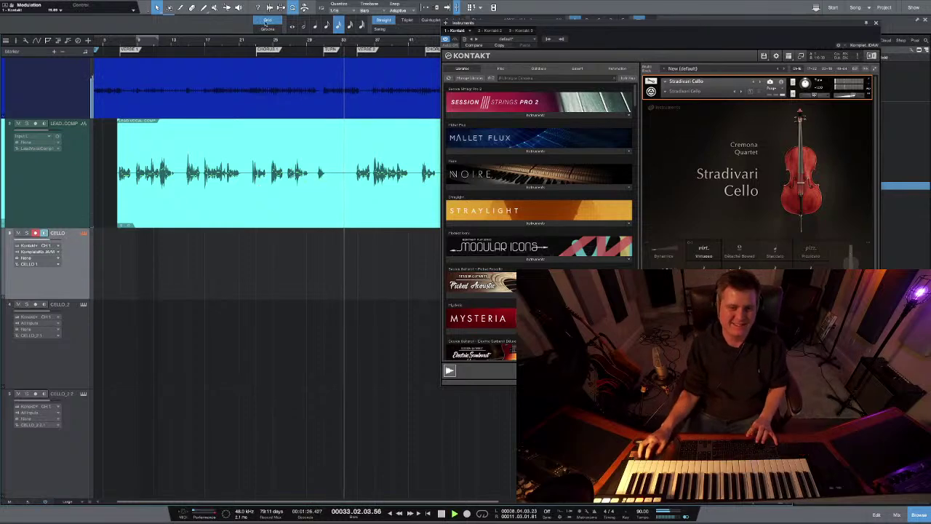
click(252, 44)
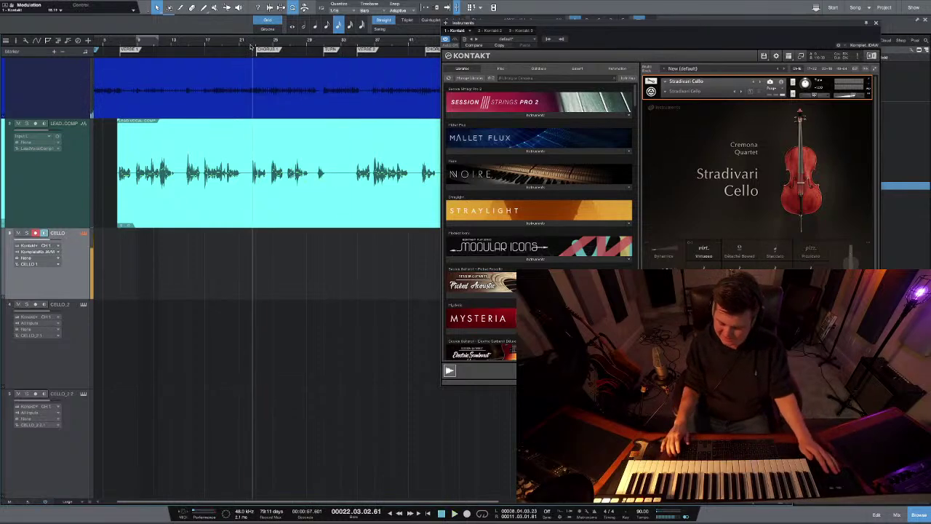
key(KP_Multiply)
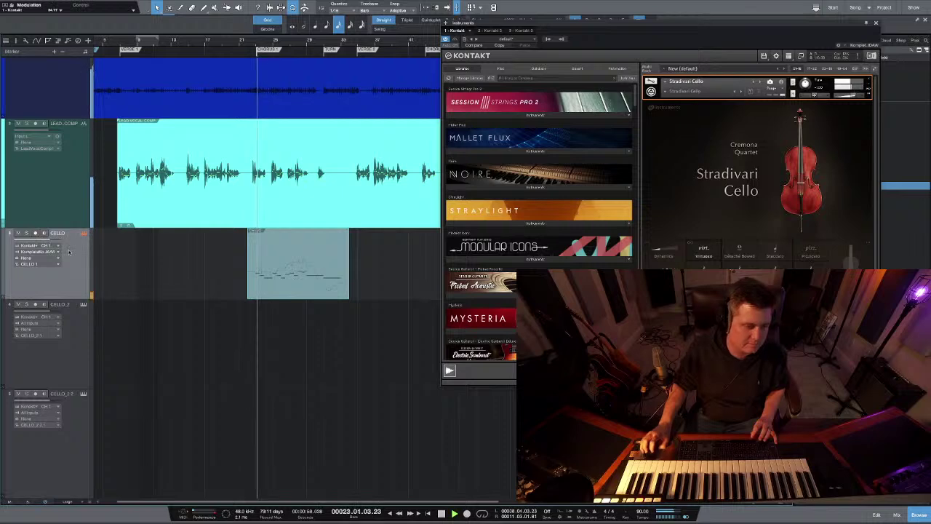
Step: Select the CELLO_2 track for the viola part and close the Kontakt instrument window
key(Down)
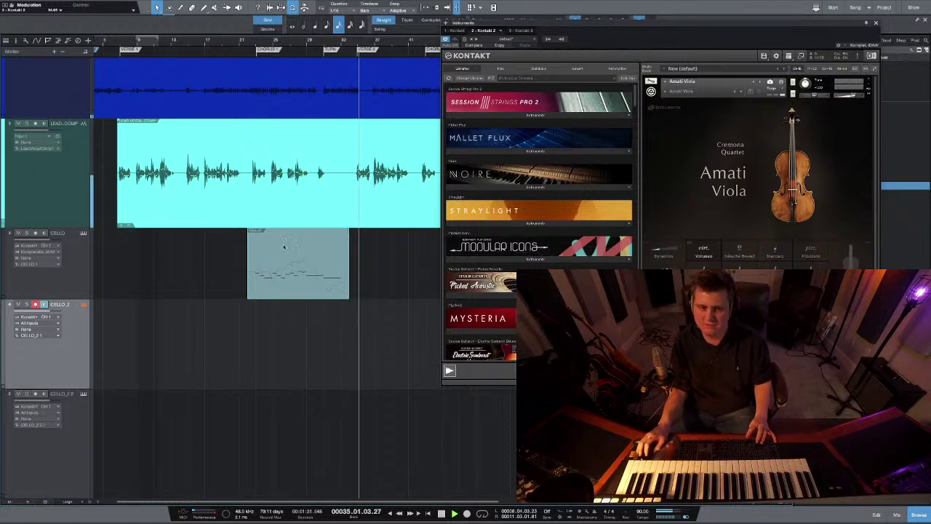
scroll(348, 120, up, 2)
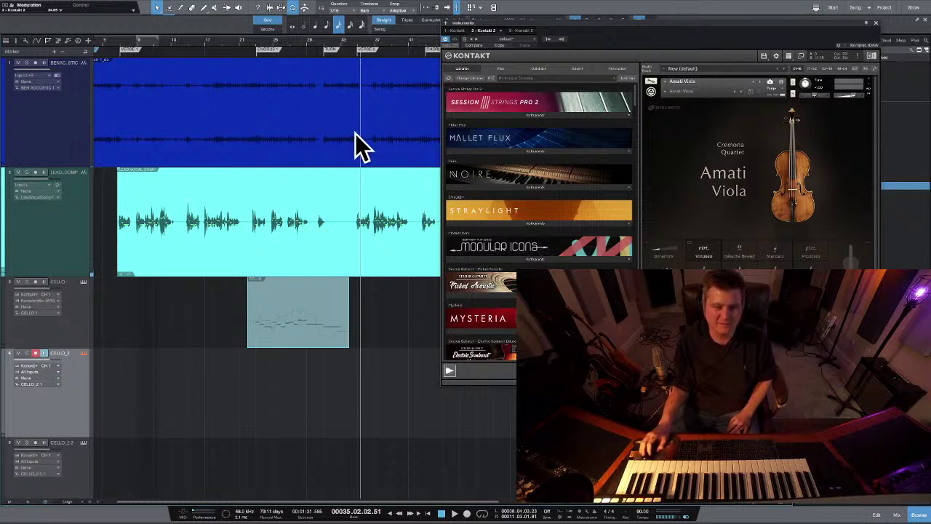
mouse_move(58, 3)
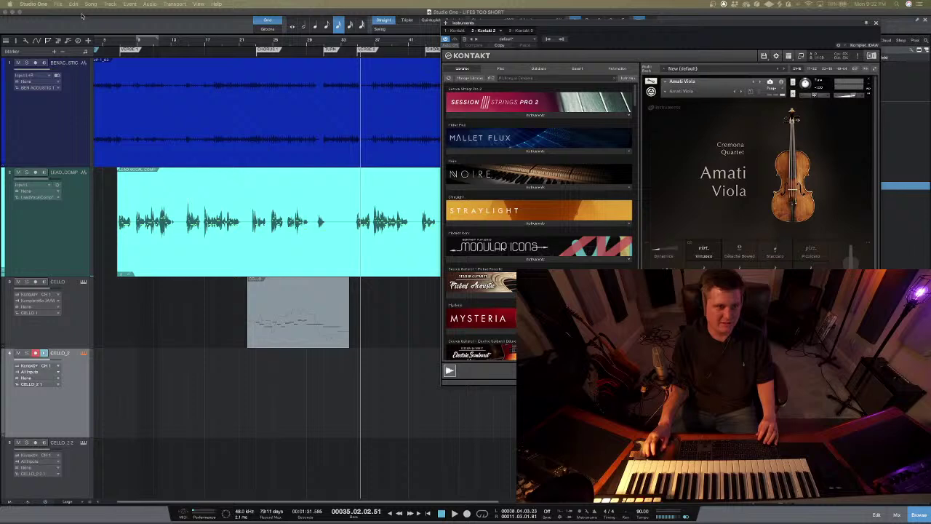
drag(486, 30, 482, 27)
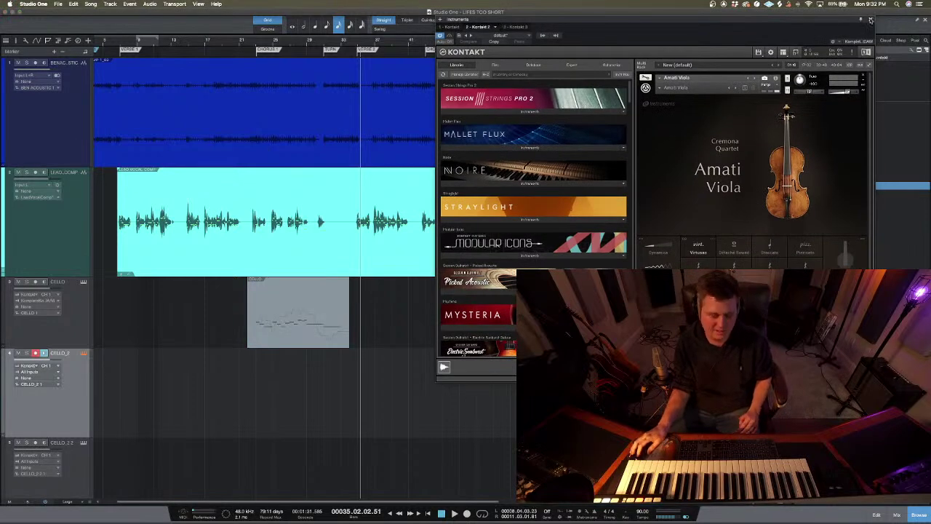
click(870, 19)
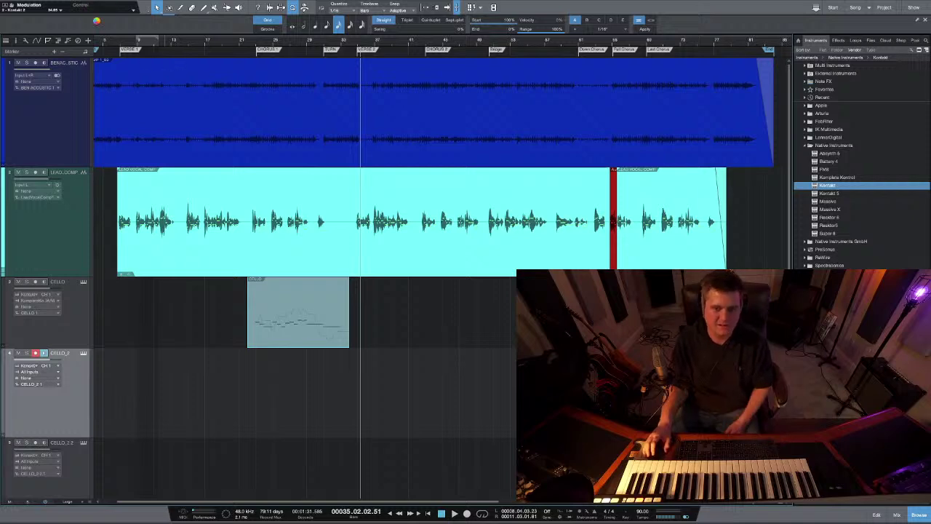
Step: Switch to the desktop and launch Studio One
key(ctrl+Left)
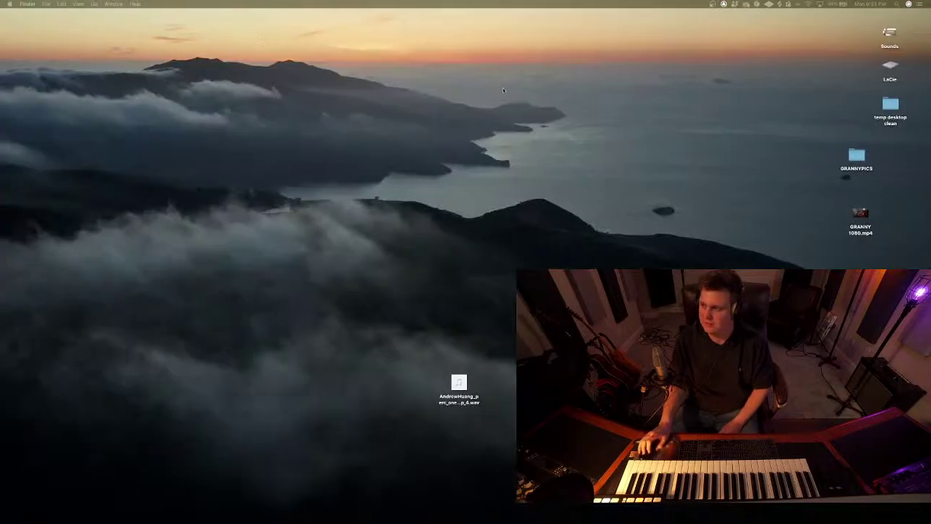
mouse_move(389, 518)
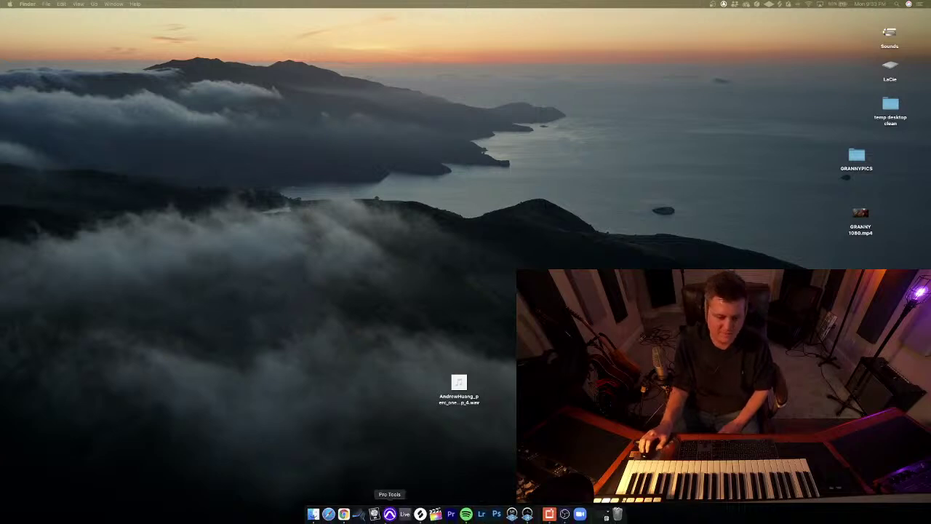
click(360, 514)
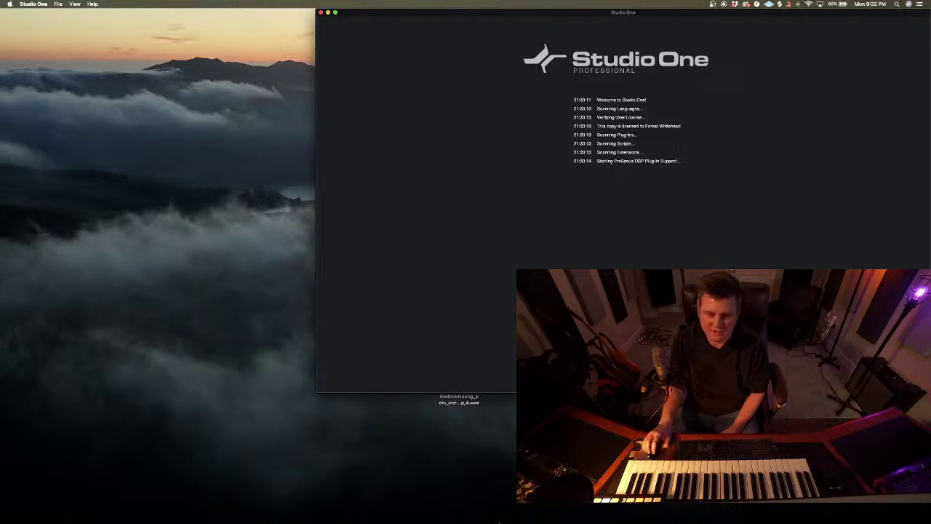
Step: Switch to Chrome to check the YouTube Studio live stream dashboard, and minimize its window
mouse_move(421, 518)
click(351, 514)
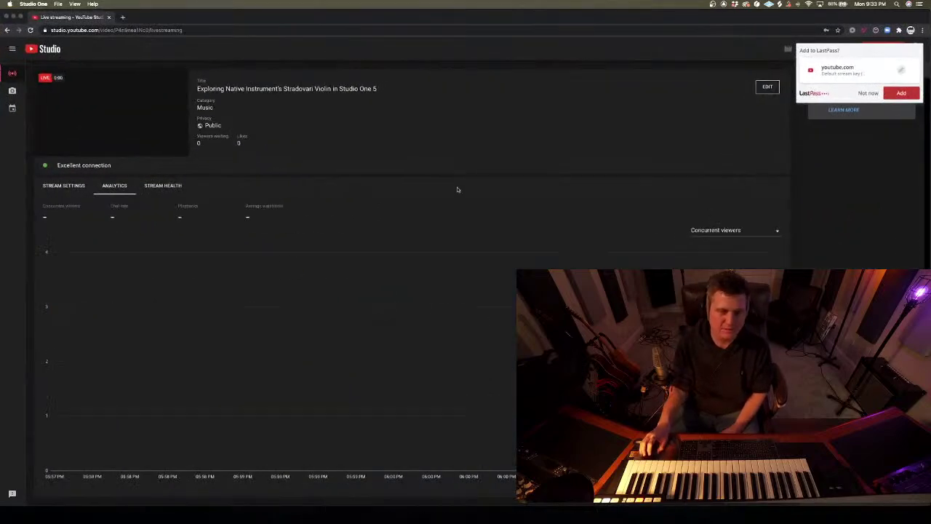
drag(172, 20, 179, 50)
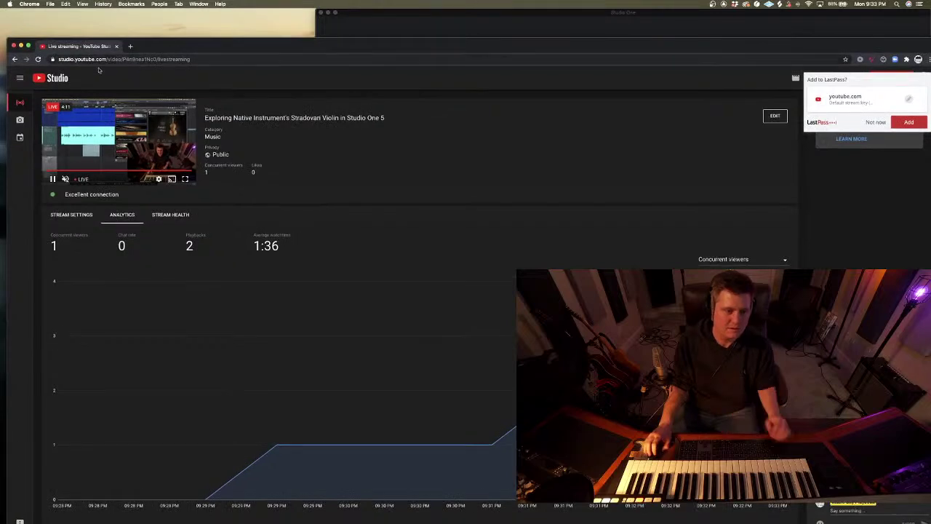
click(21, 47)
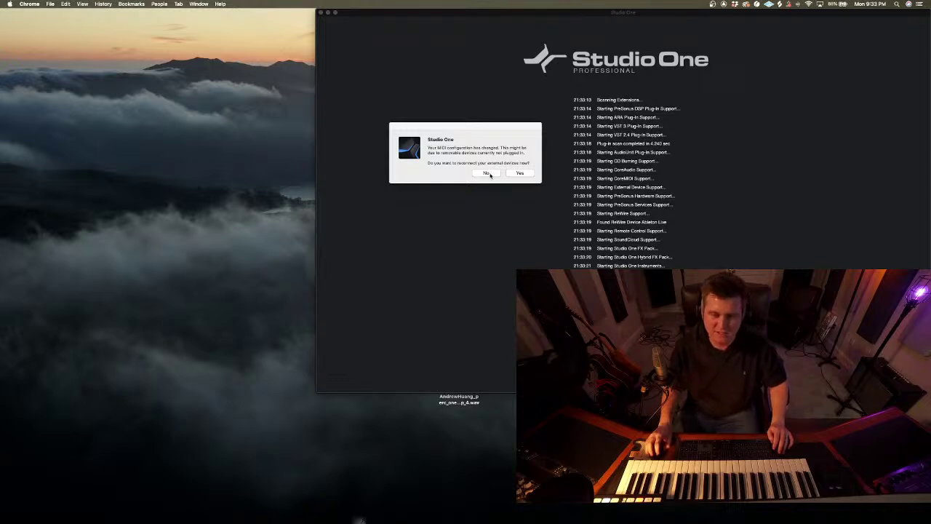
Step: Decline reconnecting the external MIDI devices and open the recent song LIFES TOO SHORT in full screen
click(487, 173)
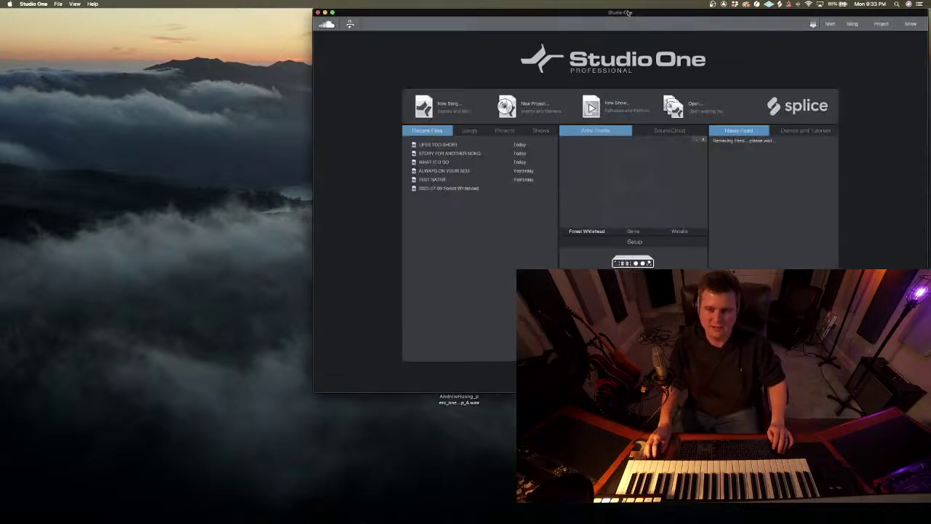
drag(629, 13, 435, 24)
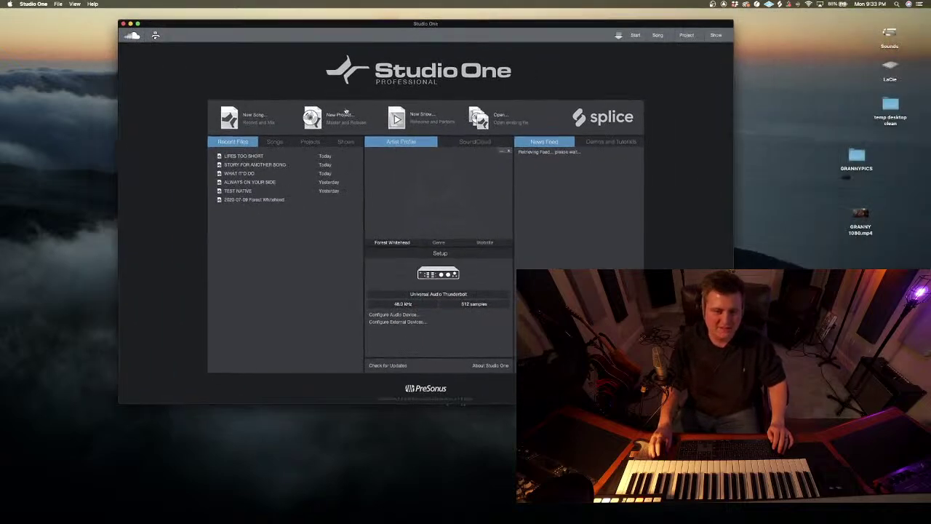
click(253, 157)
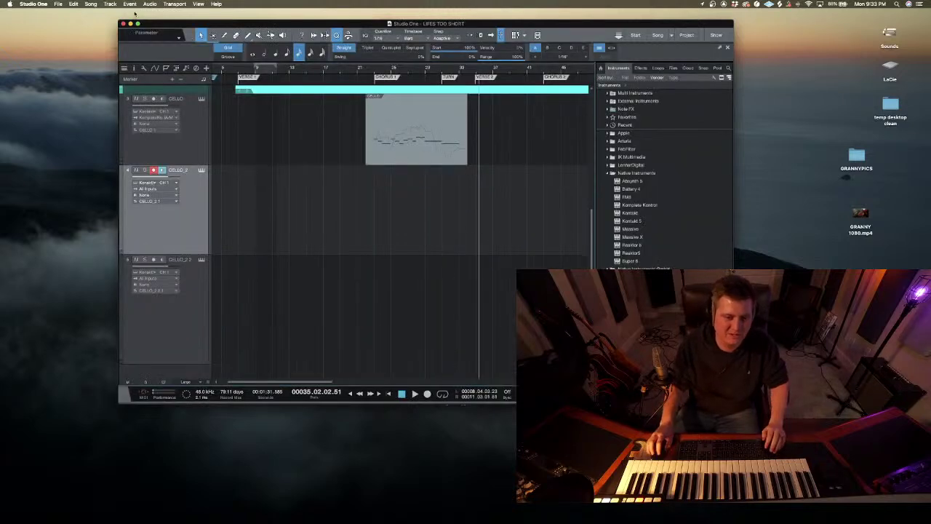
click(138, 24)
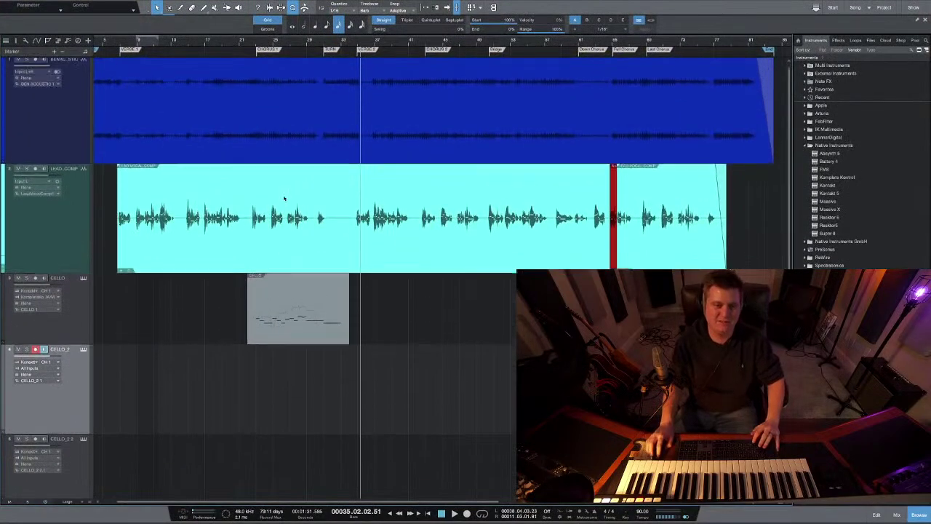
Step: Play the song from around Chorus 1 with the mixer shown, and select the acoustic guitar channel with playback set near bar 17
click(269, 44)
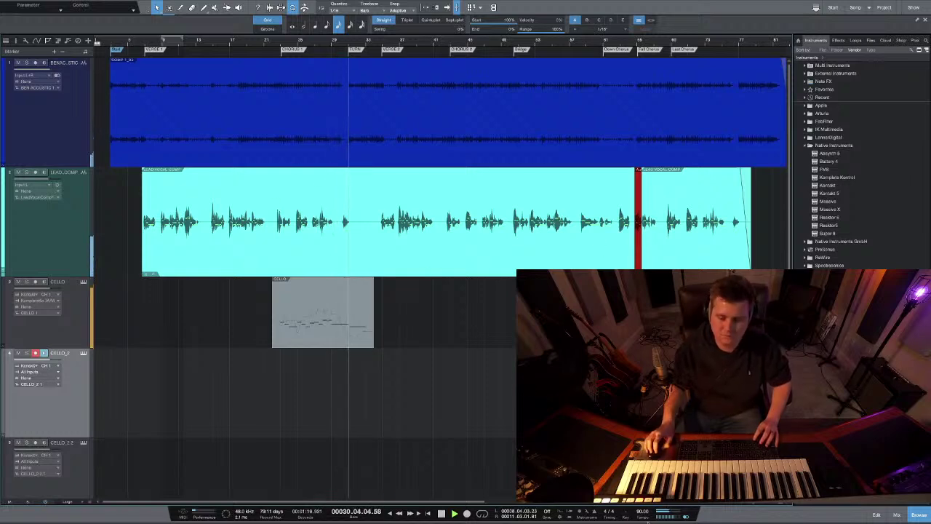
click(897, 514)
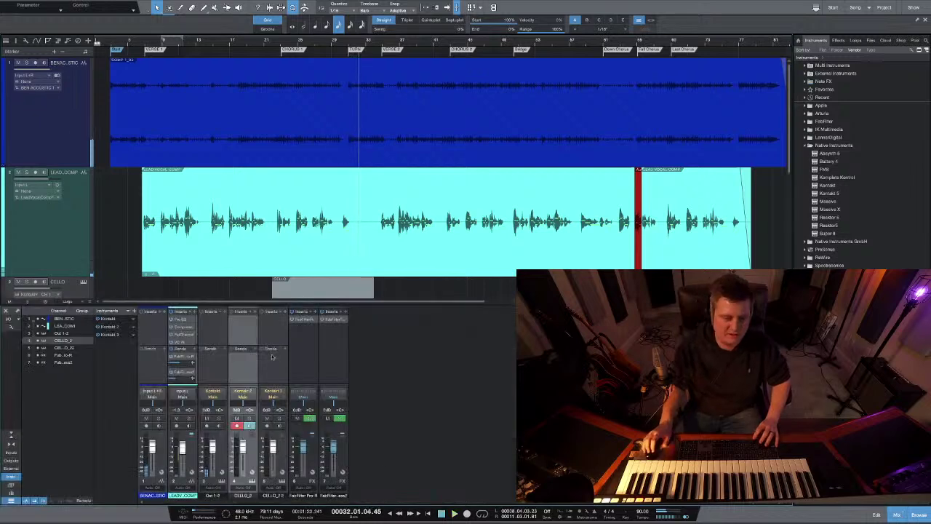
click(265, 45)
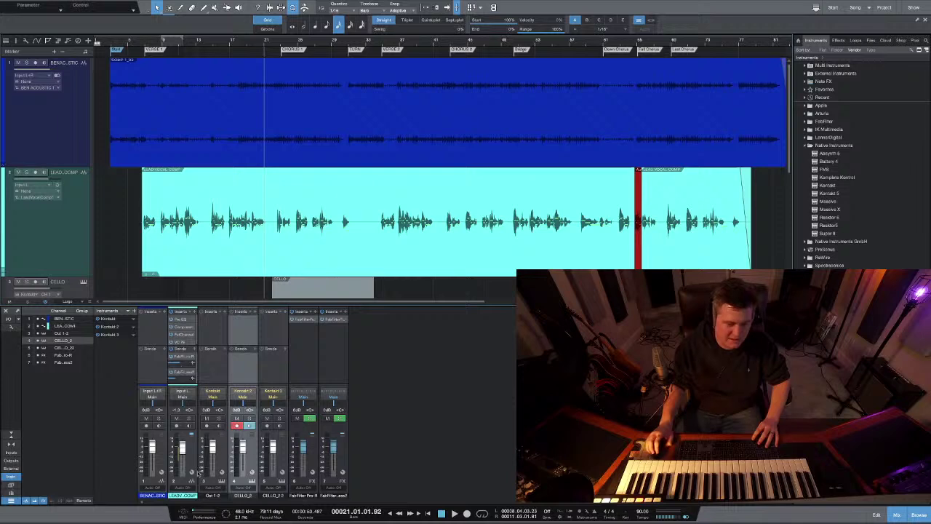
click(156, 496)
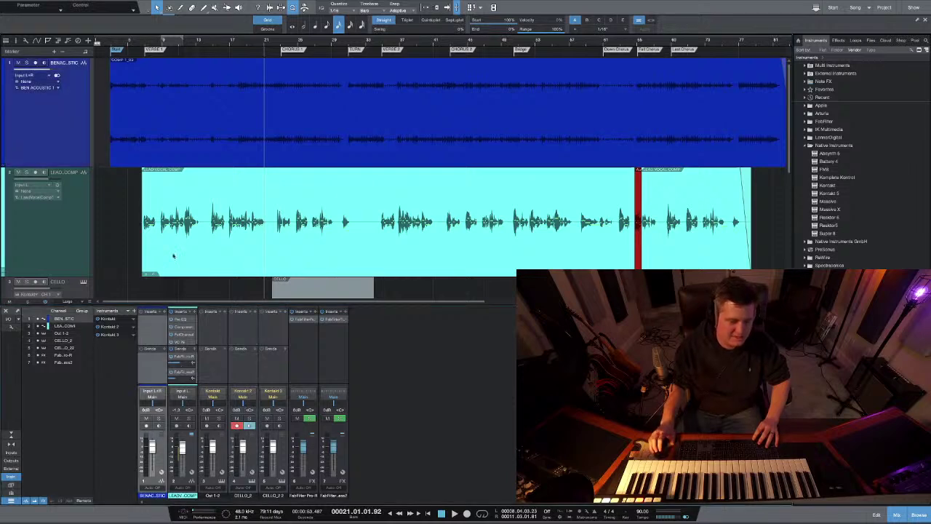
click(234, 43)
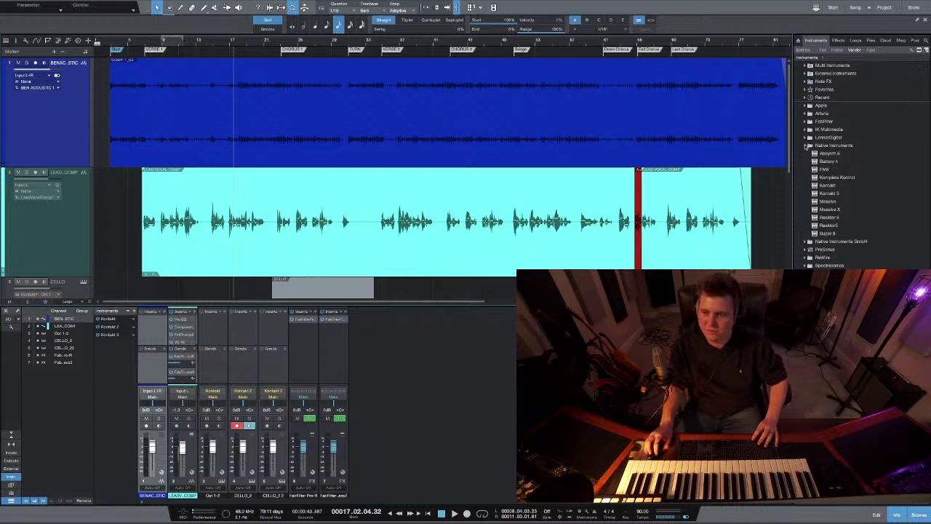
Step: Search the effects for "compre" and insert the Compressor on the acoustic guitar channel
click(808, 146)
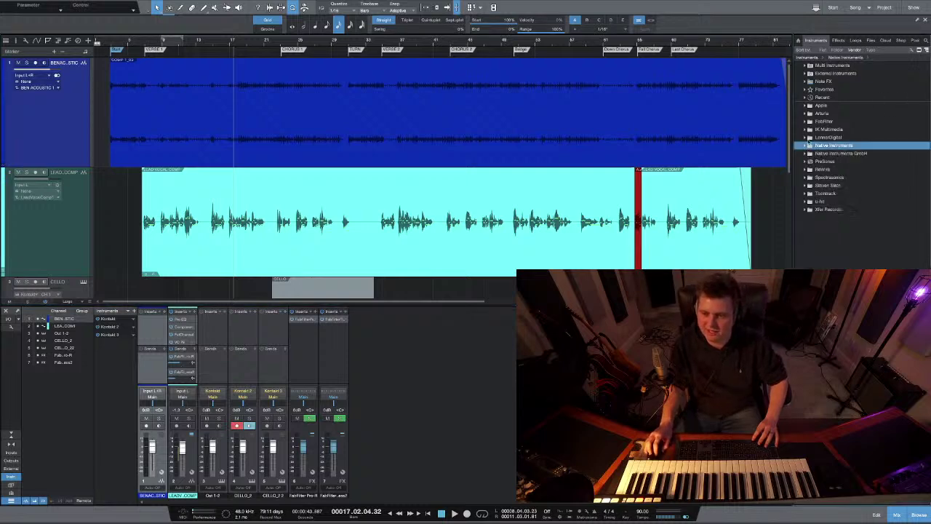
click(809, 162)
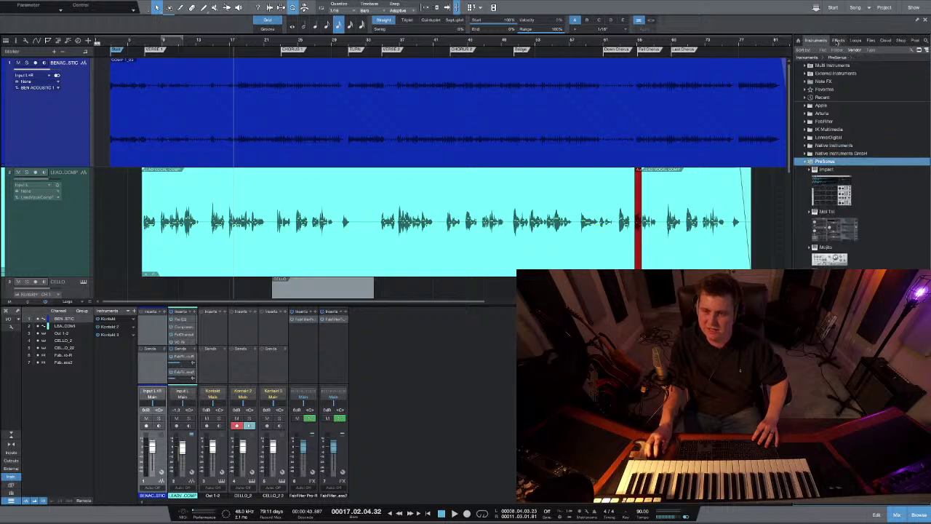
click(838, 41)
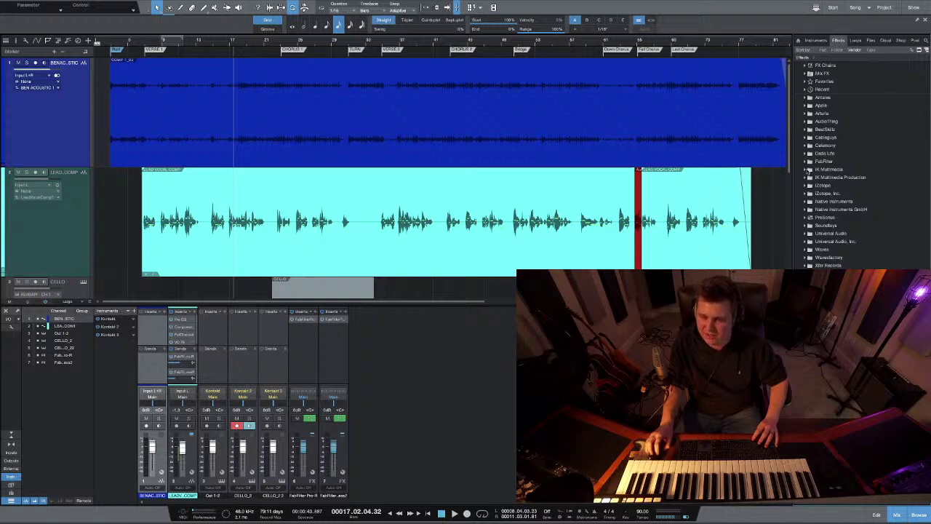
click(926, 41)
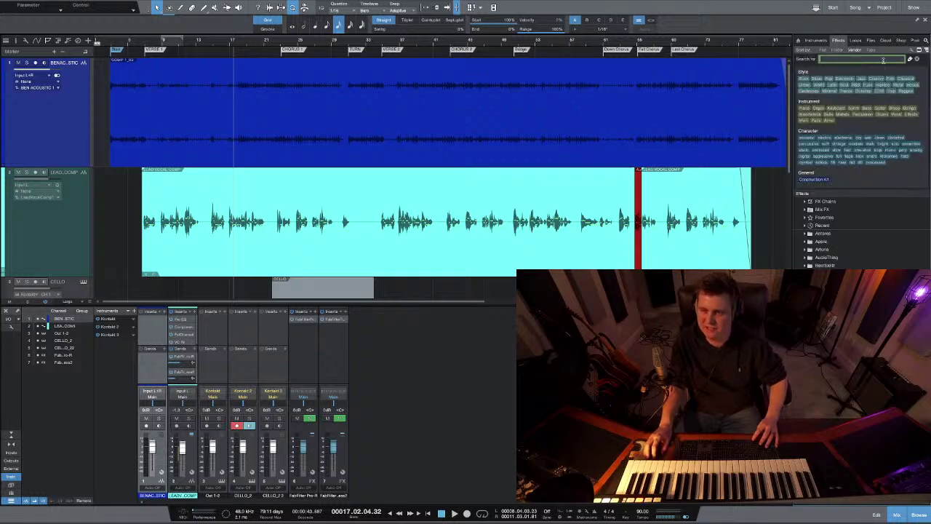
text(compre)
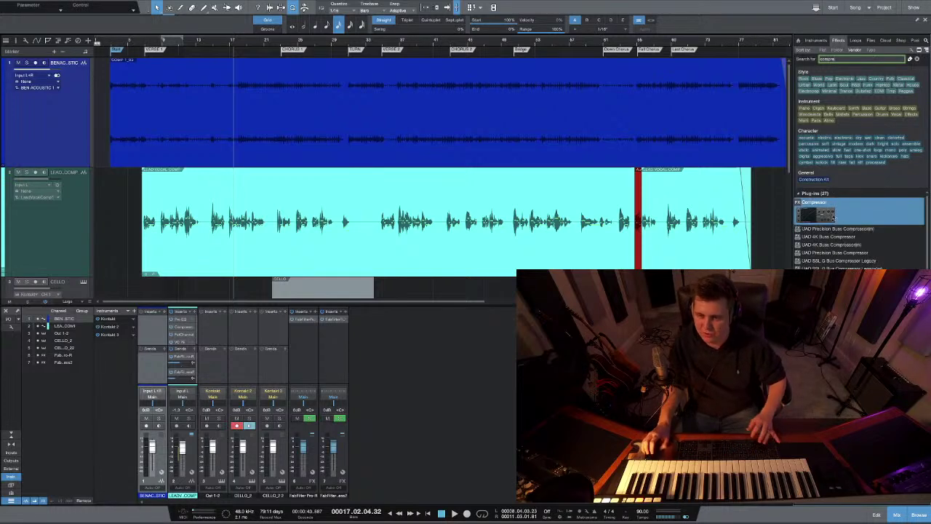
drag(837, 215, 149, 320)
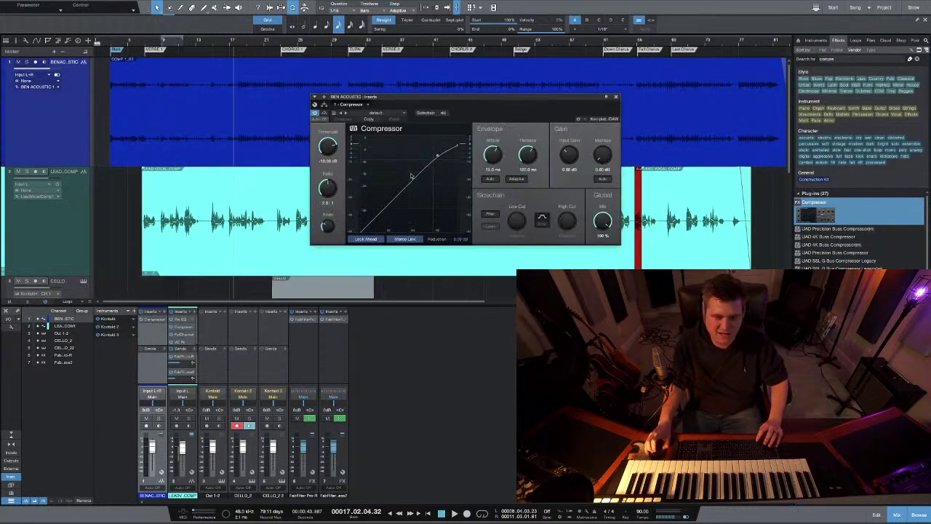
Step: Play the song from around bar 17 and lower the acoustic guitar compressor's threshold to about -28 dB
click(235, 48)
key(space)
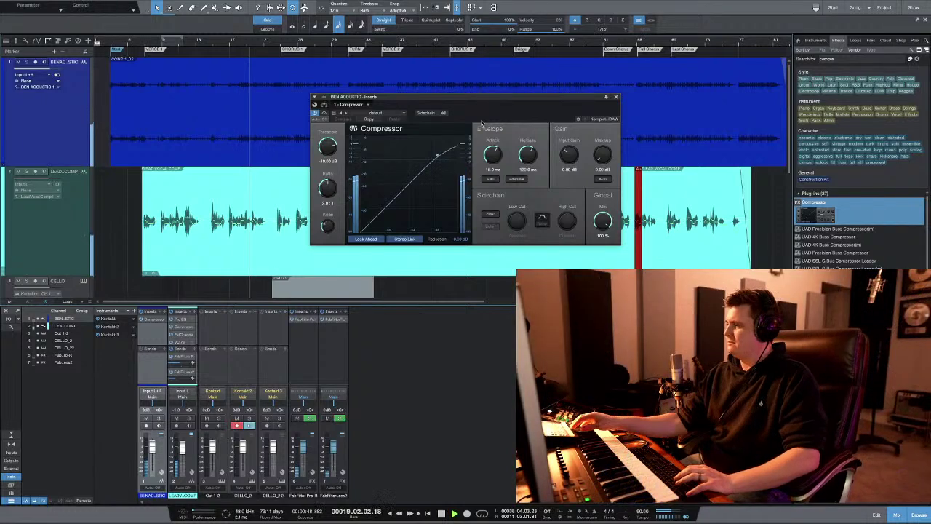
drag(327, 146, 323, 166)
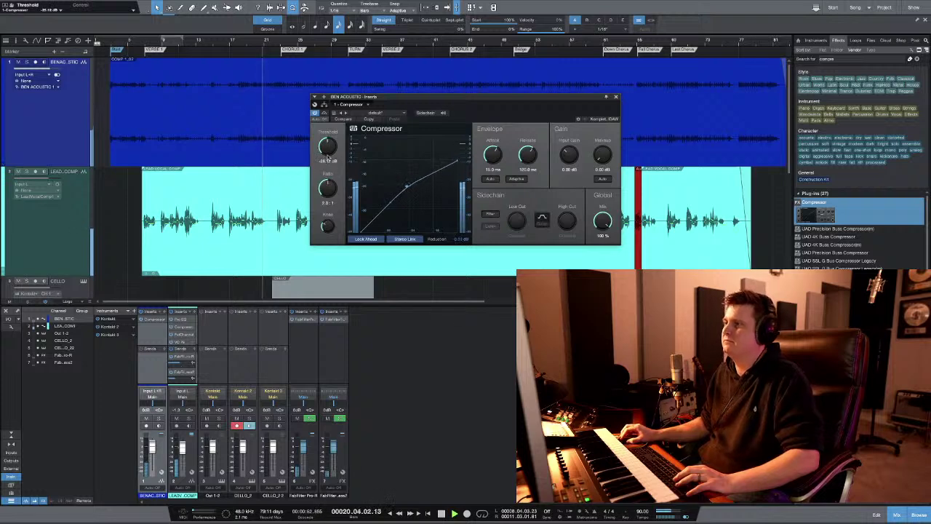
scroll(327, 151, down, 3)
scroll(326, 150, up, 2)
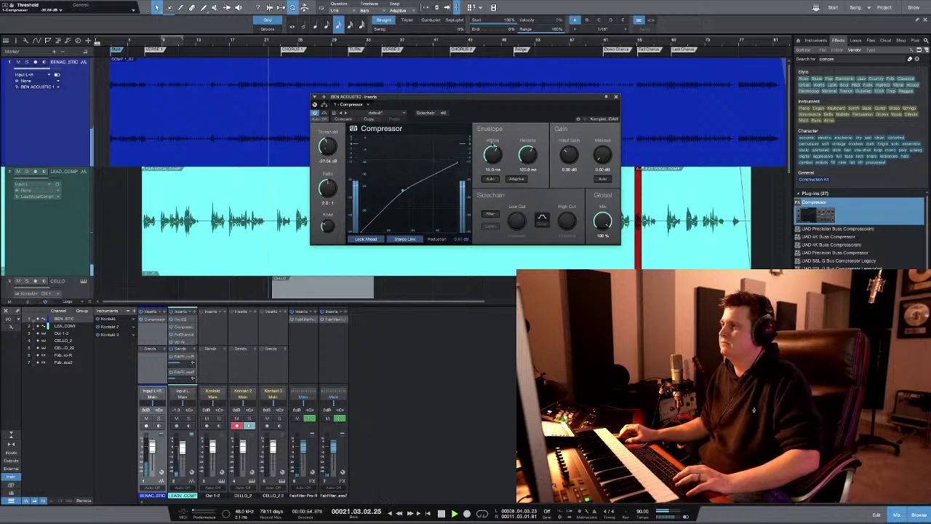
Step: Raise the compressor's makeup gain and lower its threshold further to about -31 dB during playback
scroll(601, 152, up, 3)
scroll(602, 152, down, 2)
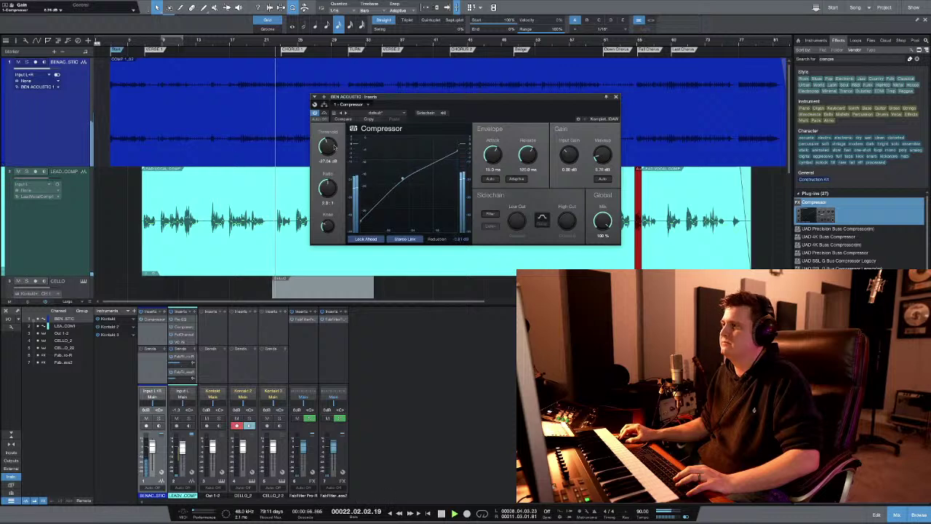
scroll(329, 149, down, 4)
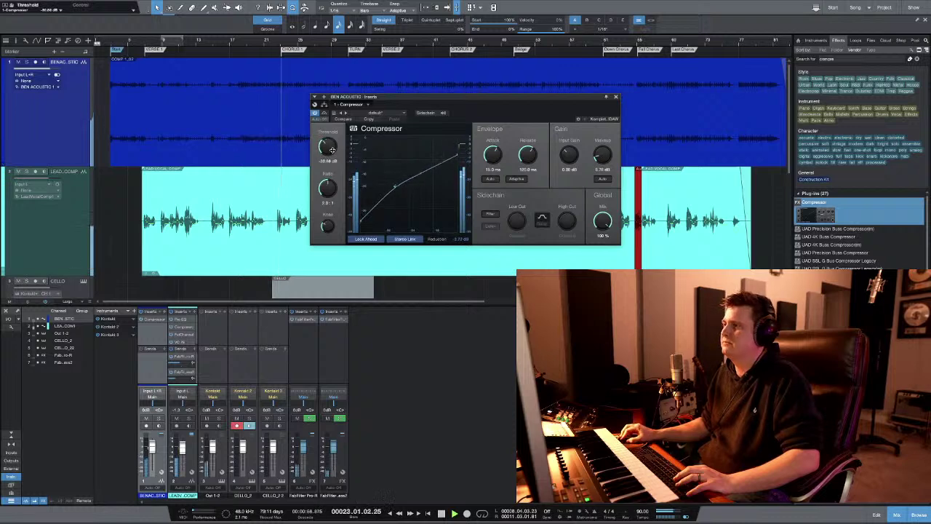
scroll(331, 151, up, 1)
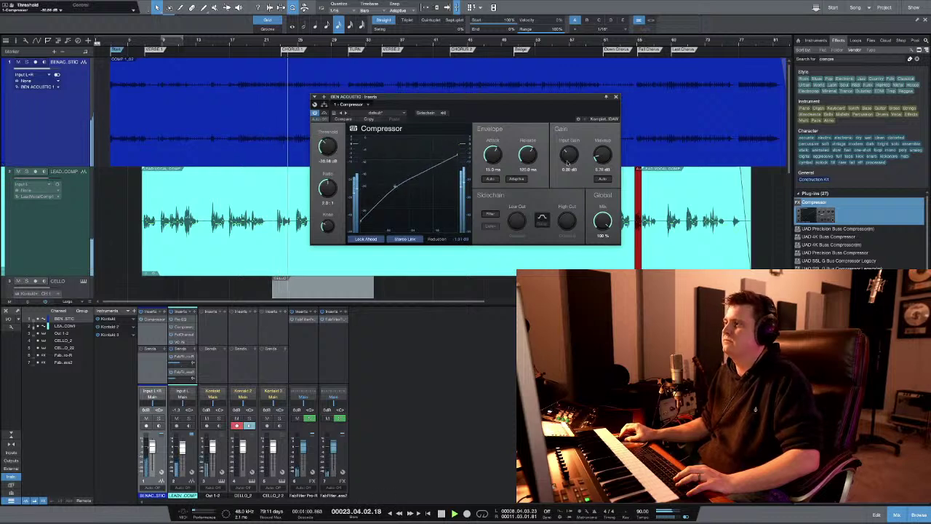
scroll(595, 155, up, 3)
scroll(595, 155, up, 1)
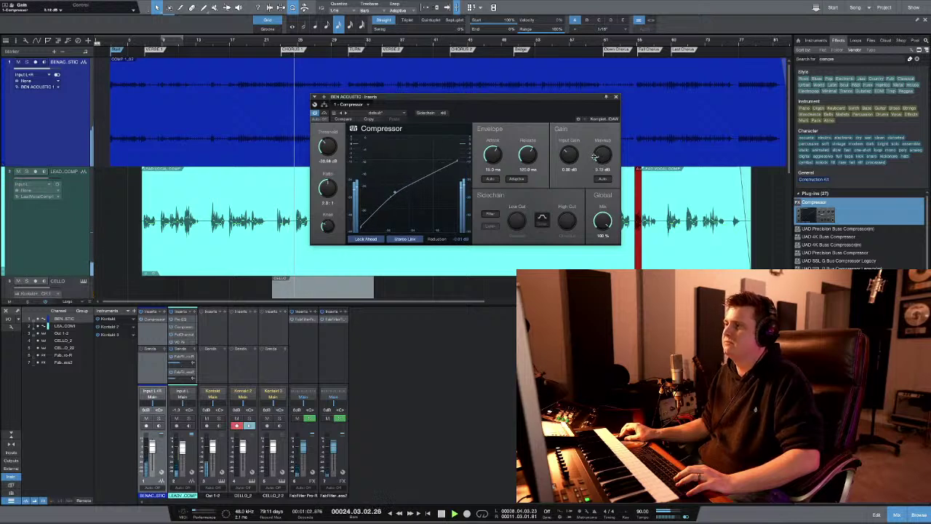
scroll(424, 149, up, 1)
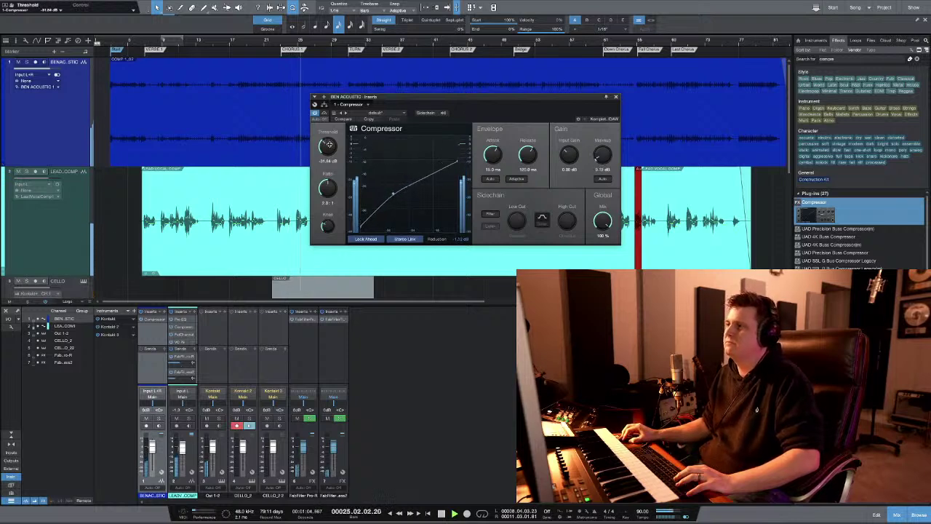
Step: Close the compressor window and hide the mixer so the arrangement fills the workspace
click(616, 96)
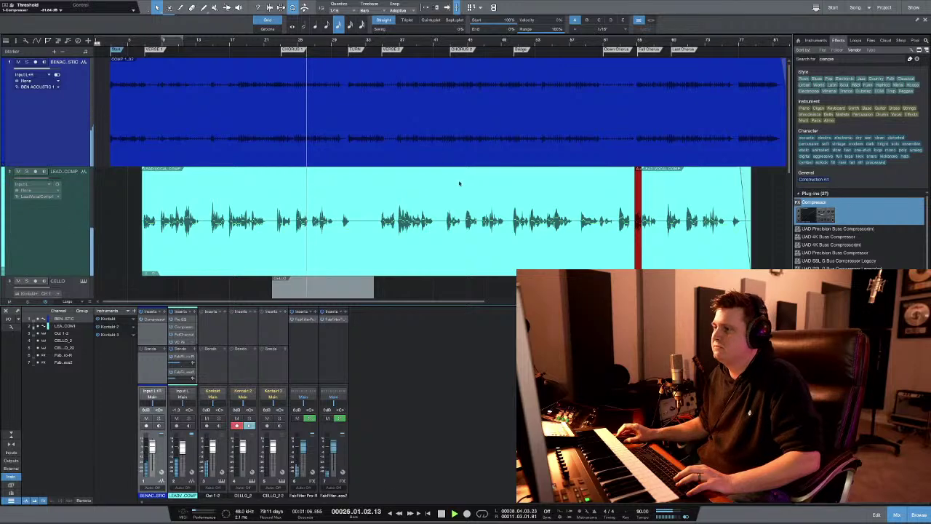
double_click(499, 305)
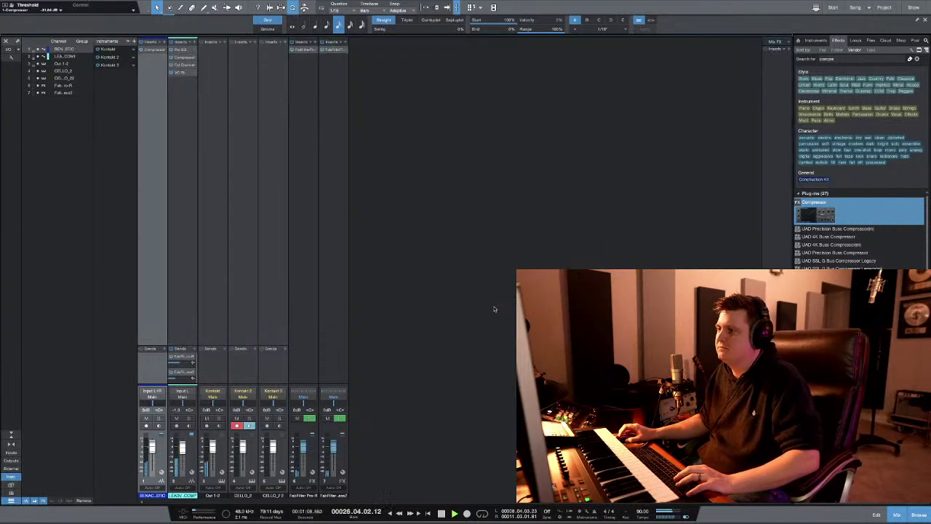
click(878, 516)
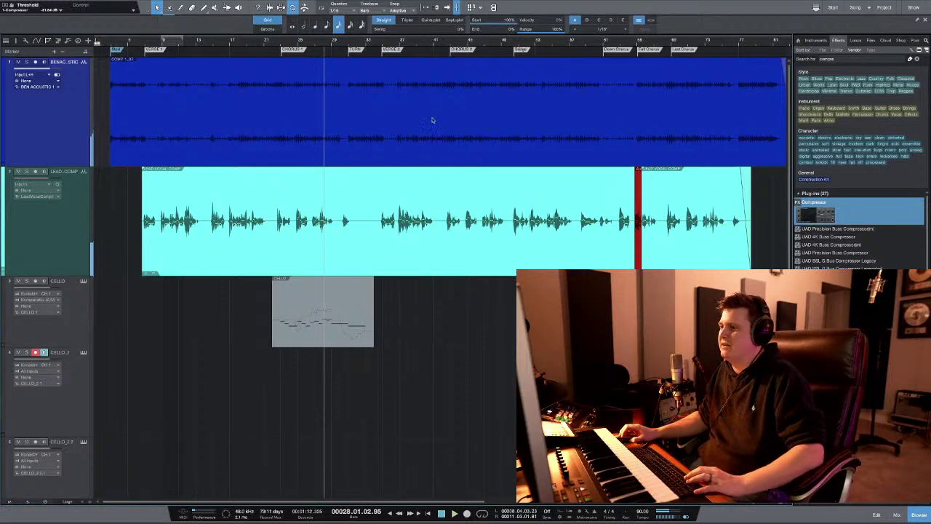
Step: Arm the CELLO track and record a string part from around bar 41 to bar 61
click(440, 45)
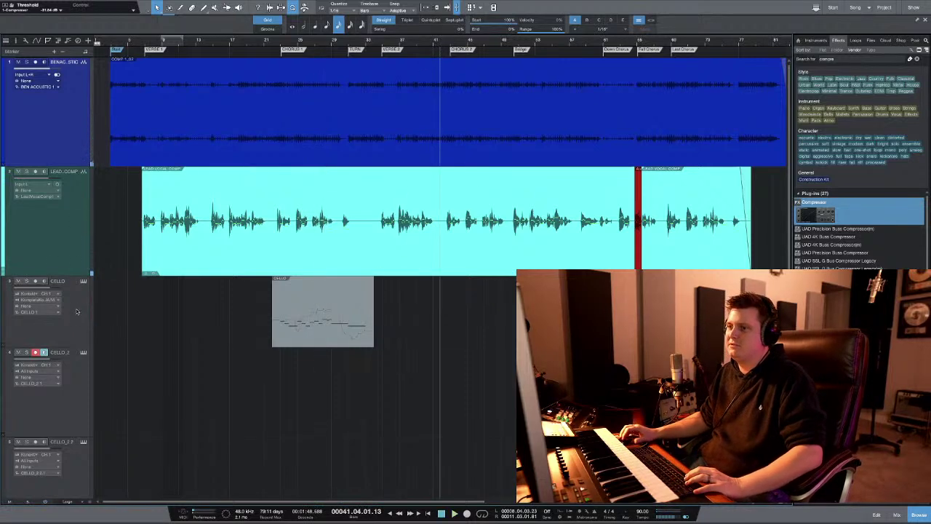
click(45, 285)
key(KP_Multiply)
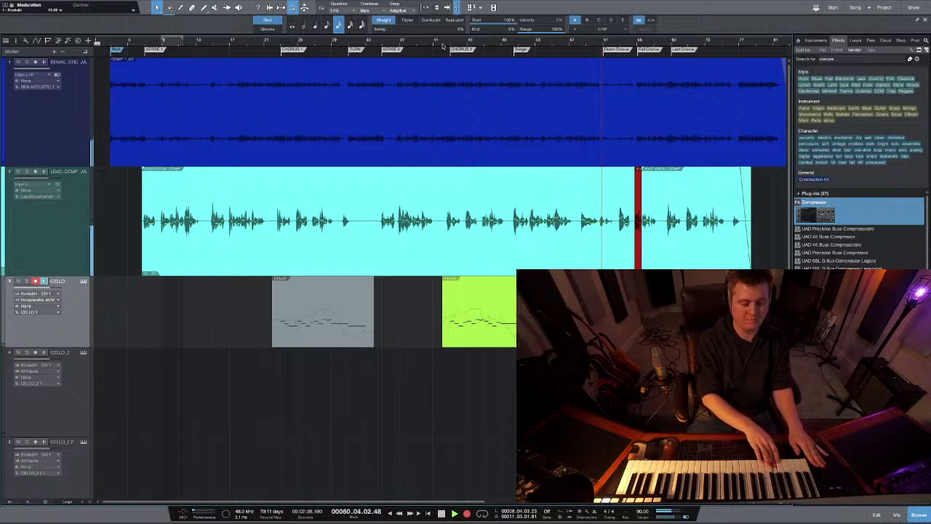
key(space)
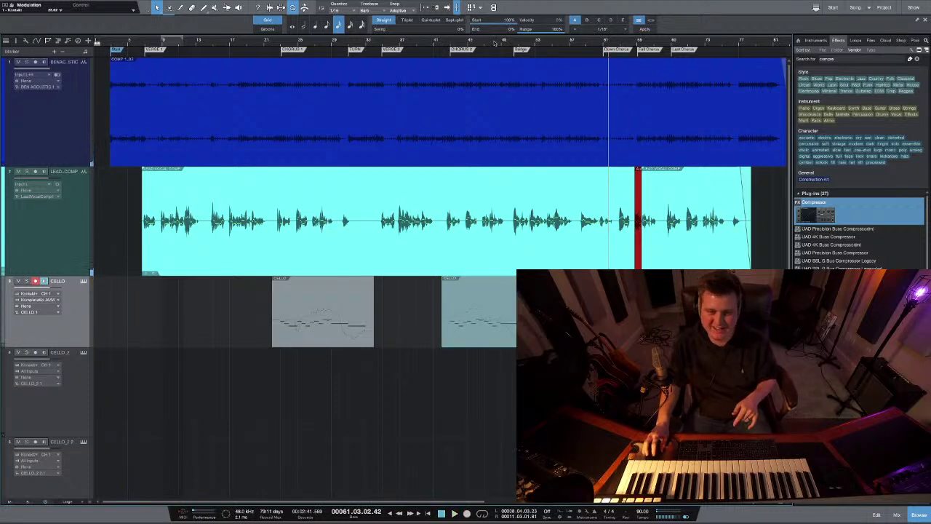
Step: Return the playback position to the start of the second cello part, near bar 41, and show the record mode options
scroll(495, 42, up, 3)
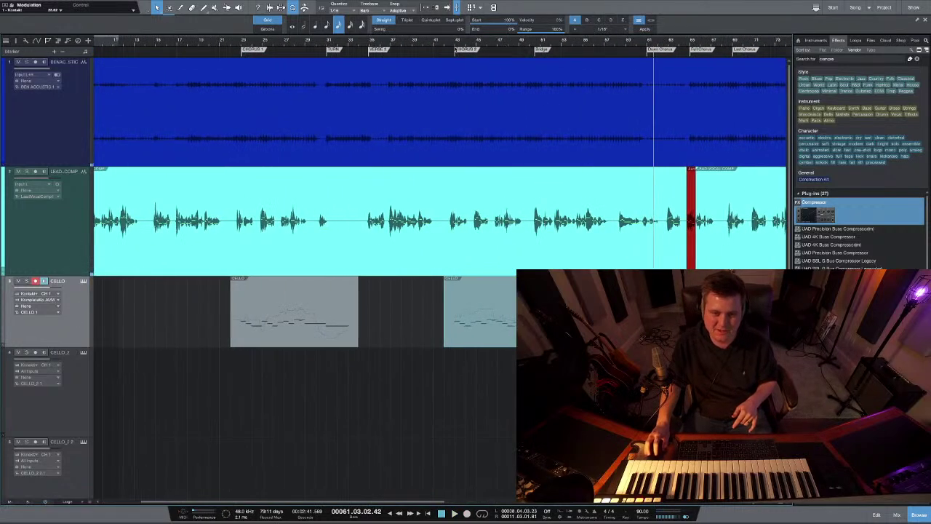
click(455, 46)
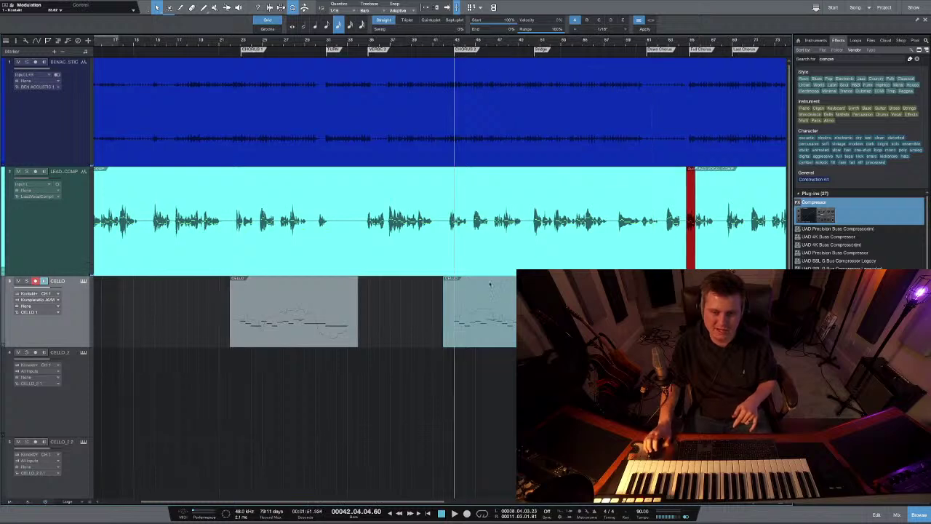
key(comma)
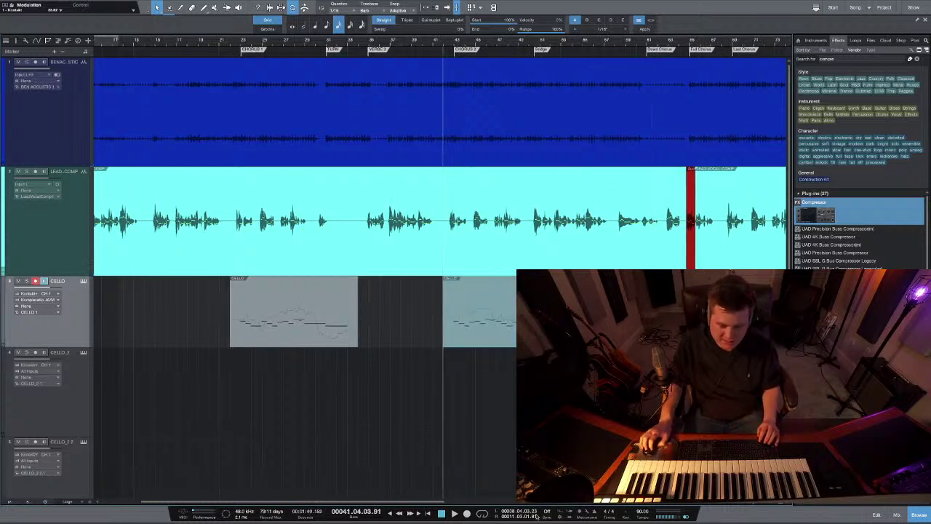
click(587, 514)
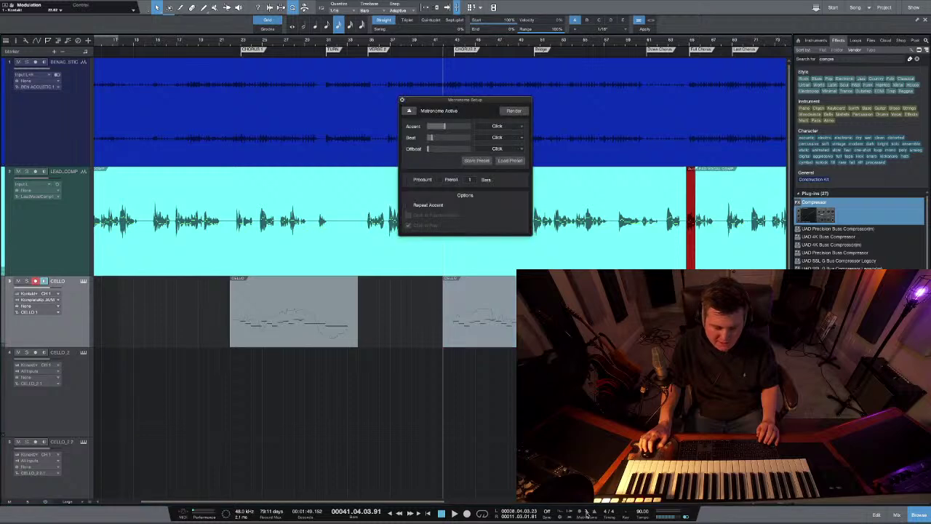
click(401, 101)
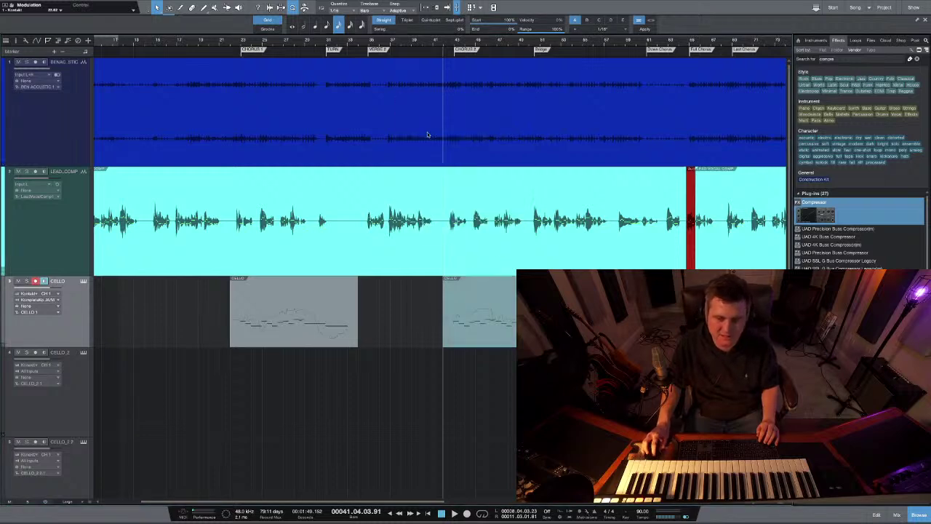
click(559, 515)
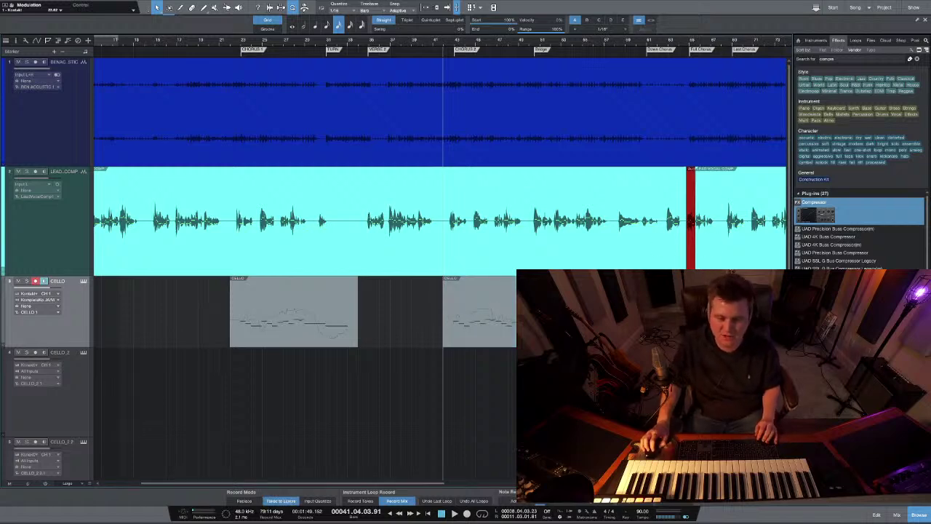
Step: Undo the second cello recording and re-record the part on the CELLO track from around bar 42 to bar 77
key(ctrl+z)
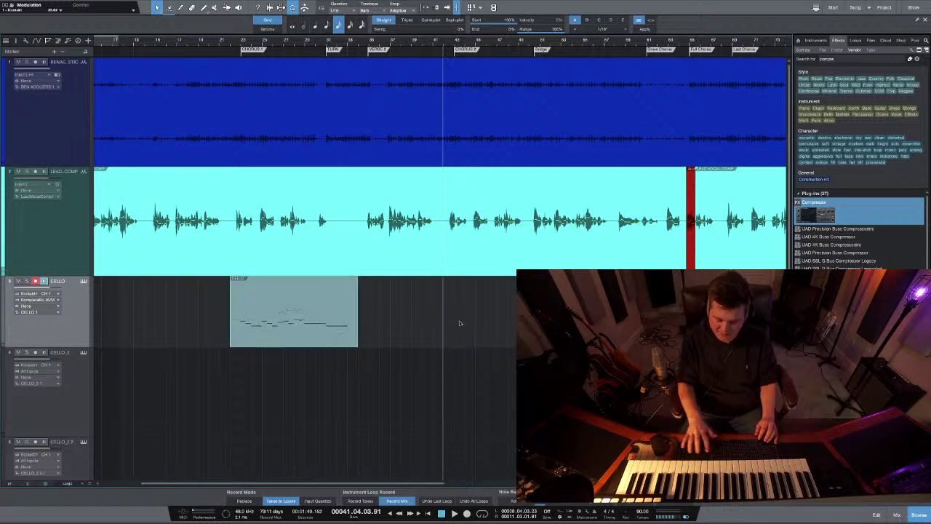
key(KP_Multiply)
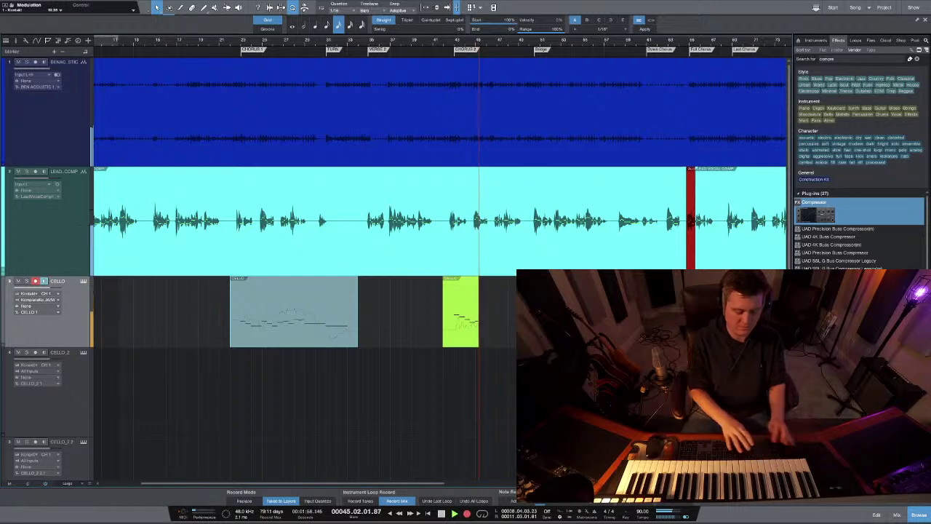
key(KP_Multiply)
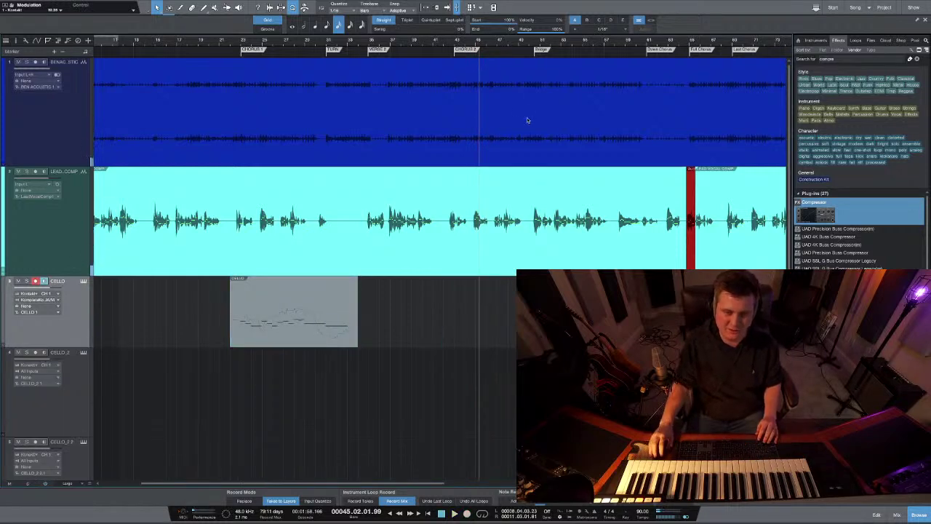
click(444, 45)
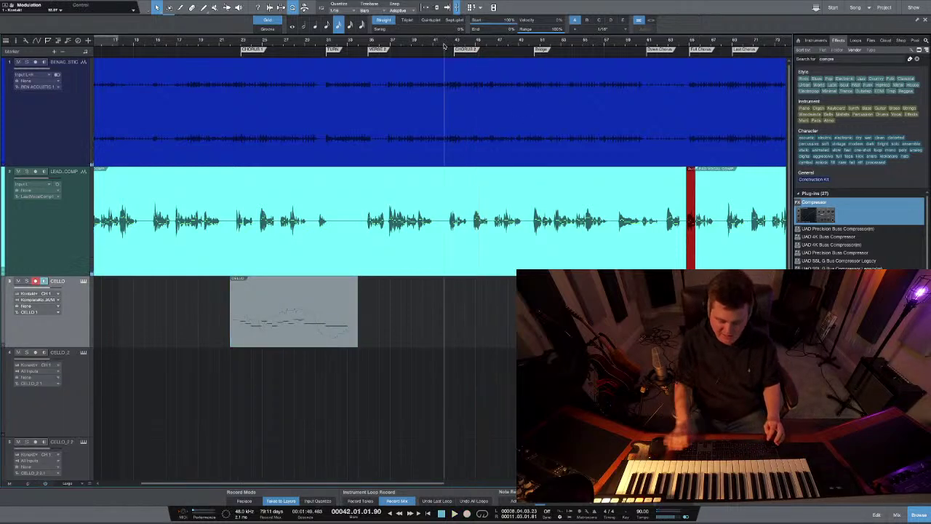
key(KP_Multiply)
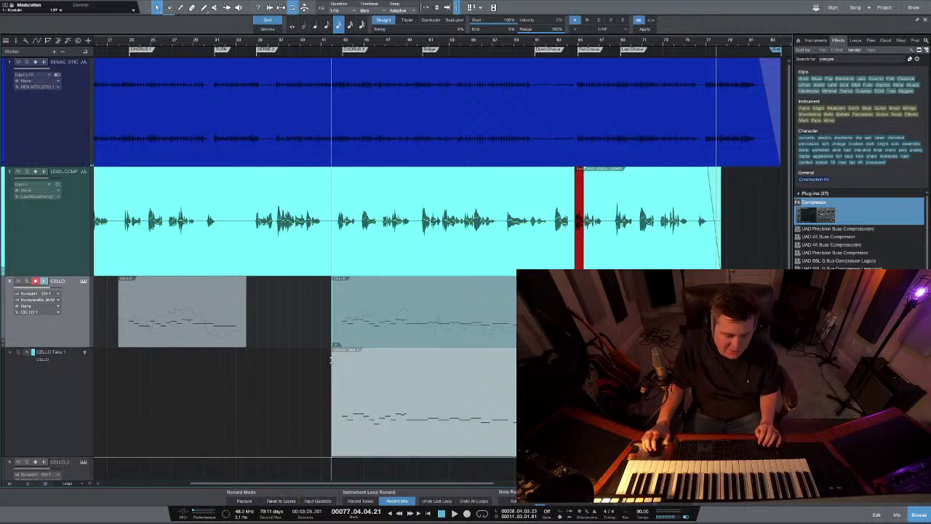
Step: Play back the new cello take from its start and lower the CELLO track's mixer volume slightly
click(331, 48)
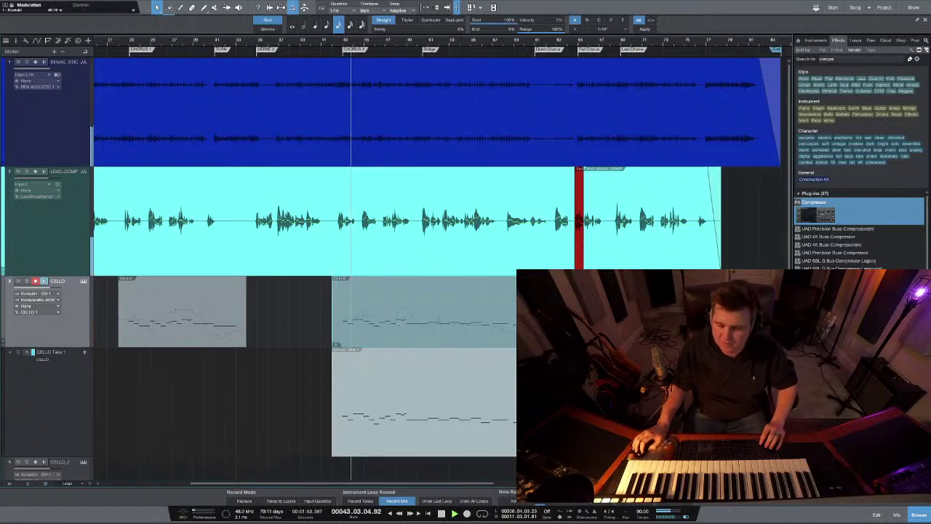
click(896, 515)
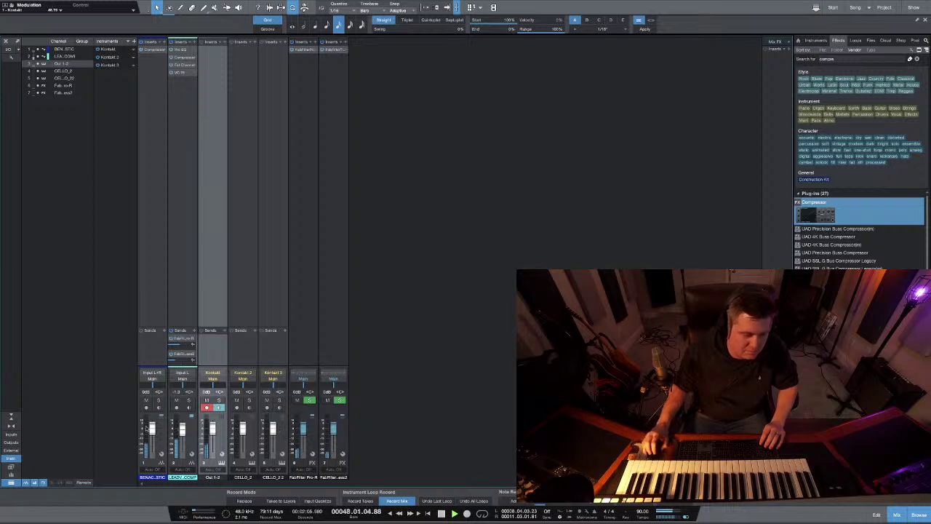
drag(211, 430, 212, 438)
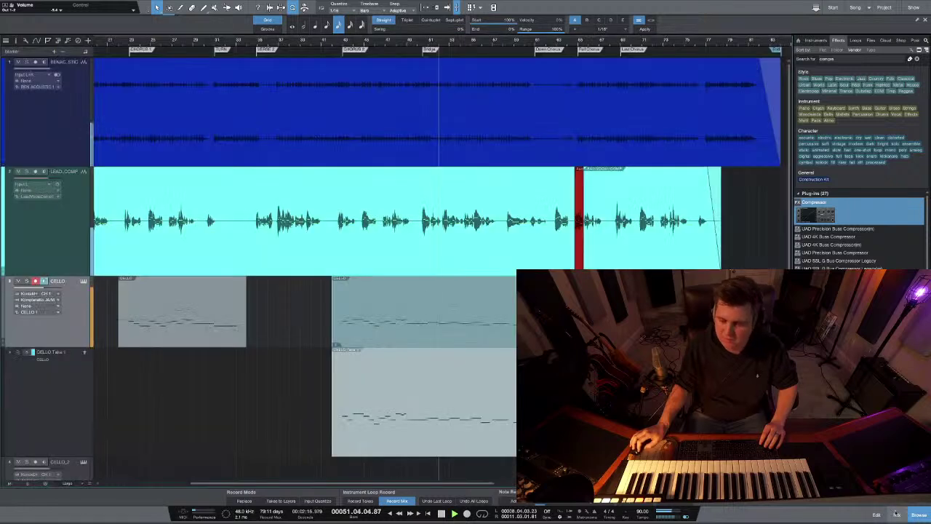
click(894, 514)
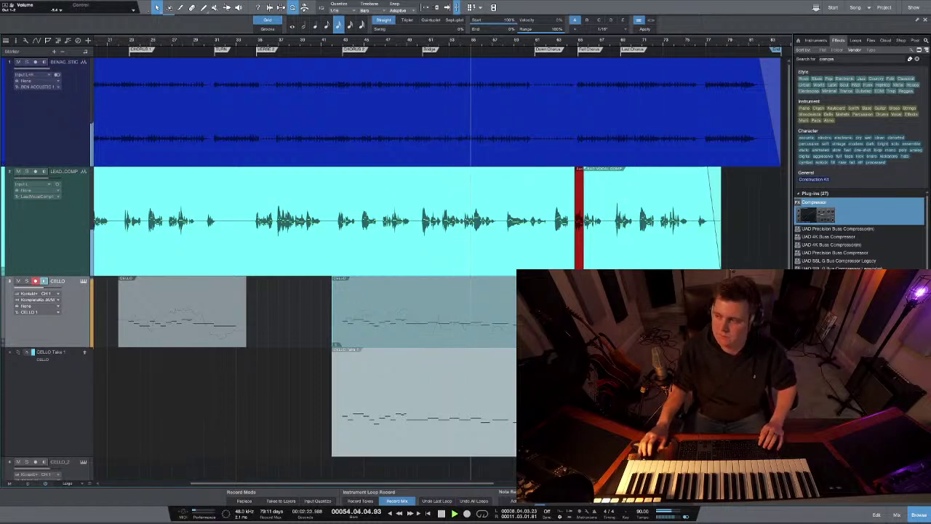
Step: Select and arm the CELLO_2 track to play along with the song
scroll(513, 293, down, 2)
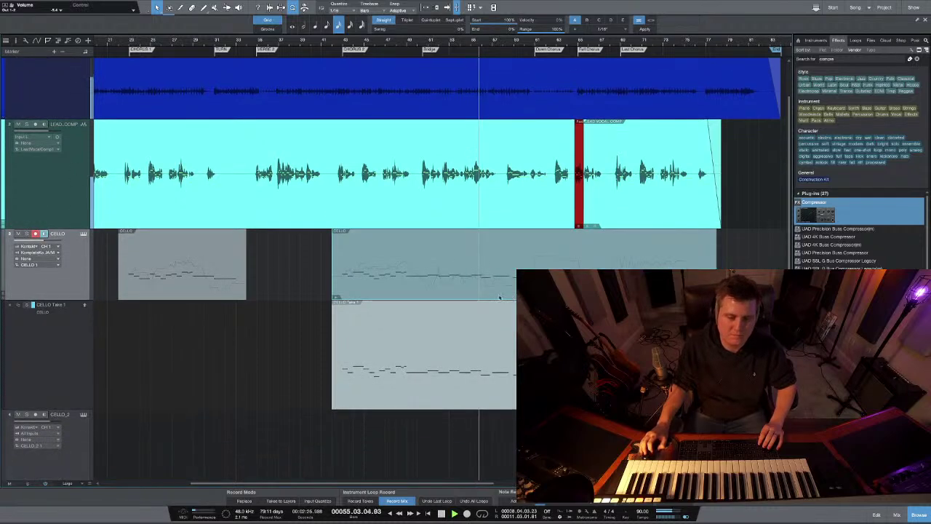
click(53, 418)
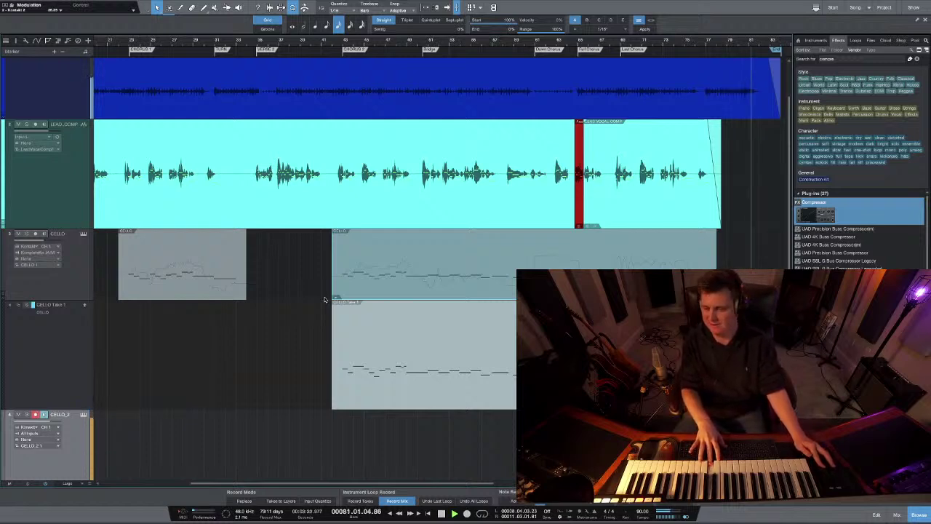
key(super+comma)
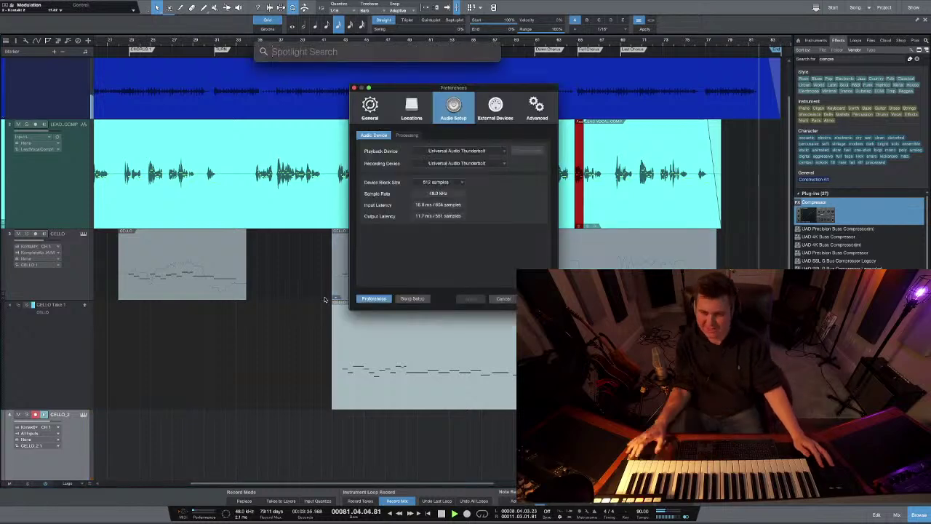
key(Escape)
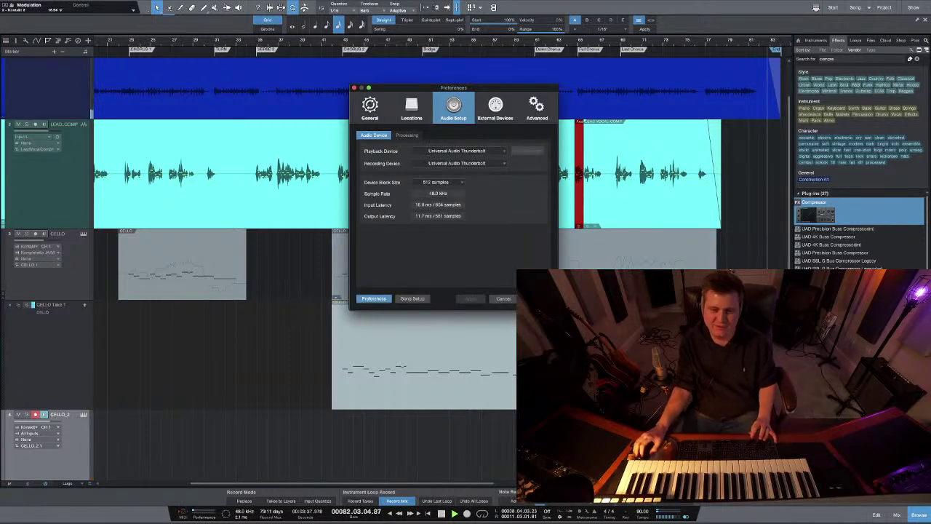
click(504, 299)
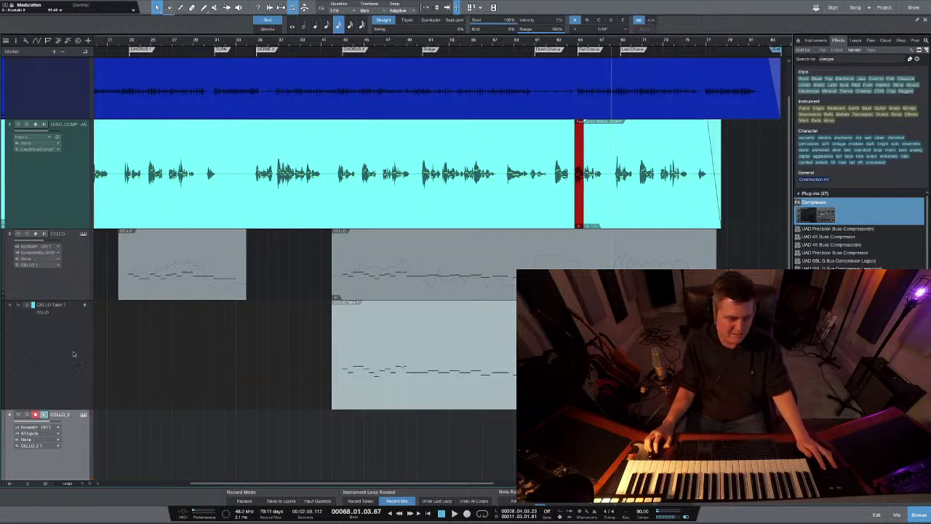
Step: Open the Kontakt instrument window of the CELLO_2 track
click(84, 415)
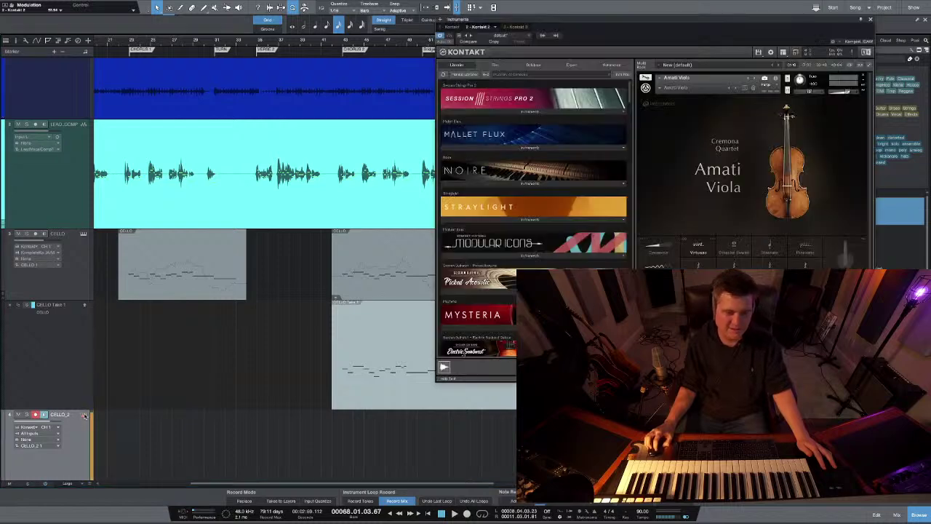
Step: Move the CELLO_2 track's Kontakt window over the arrangement to view the Amati Viola instrument and close it
drag(700, 41, 390, 38)
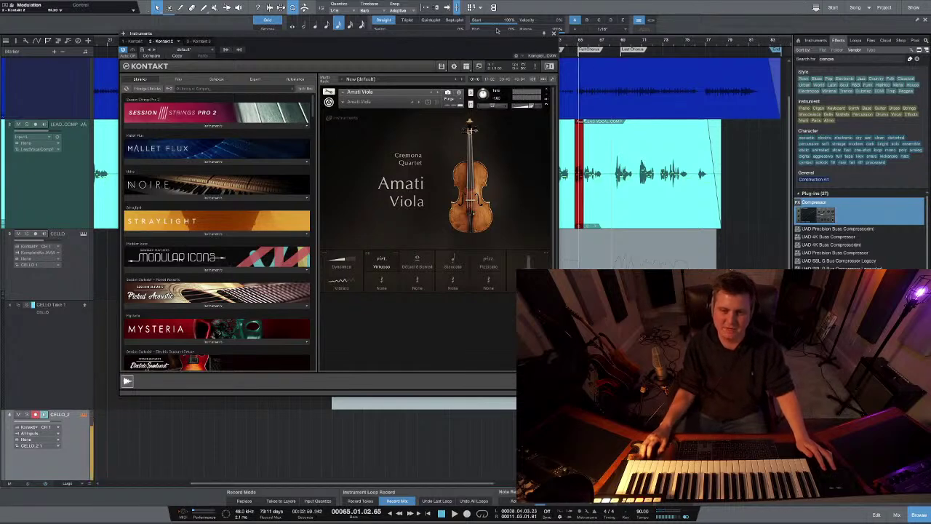
drag(410, 38, 590, 40)
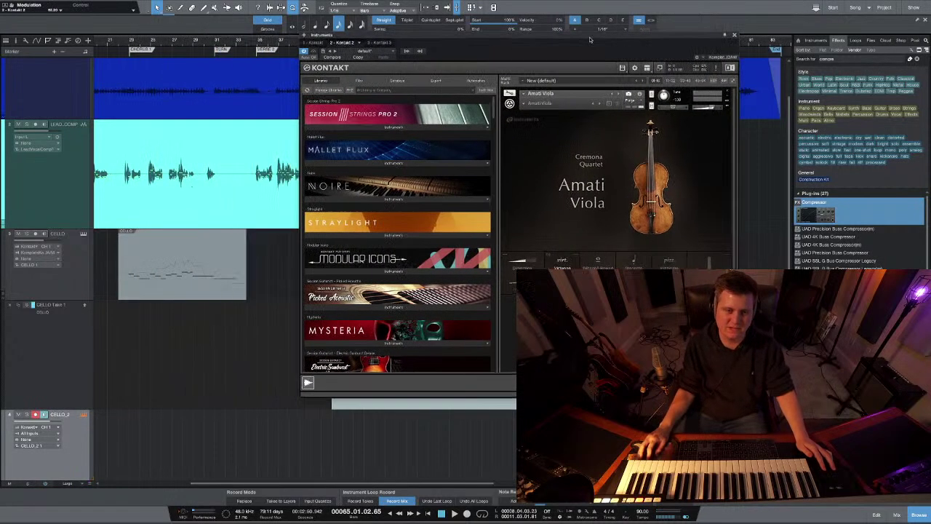
click(735, 35)
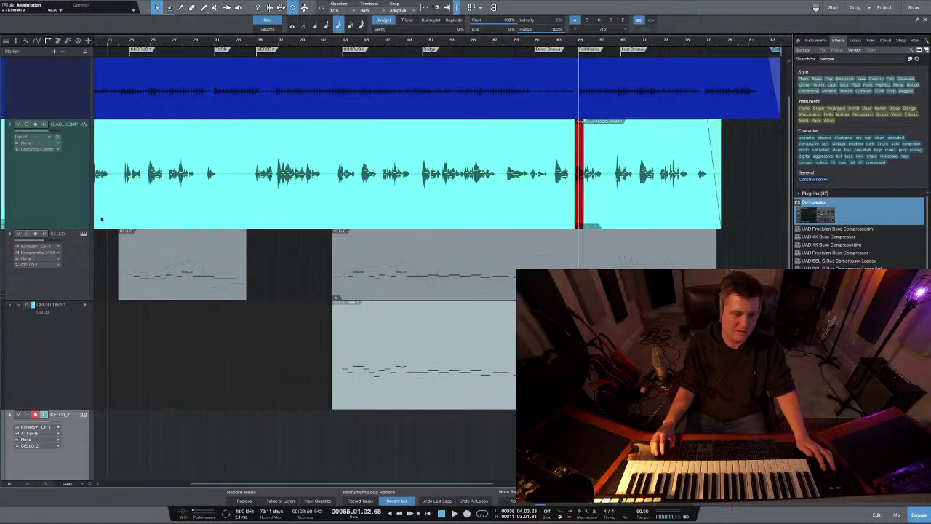
Step: Select the CELLO track, open its Kontakt instrument window and move it over the arrangement to view the Stradivari Cello
click(71, 240)
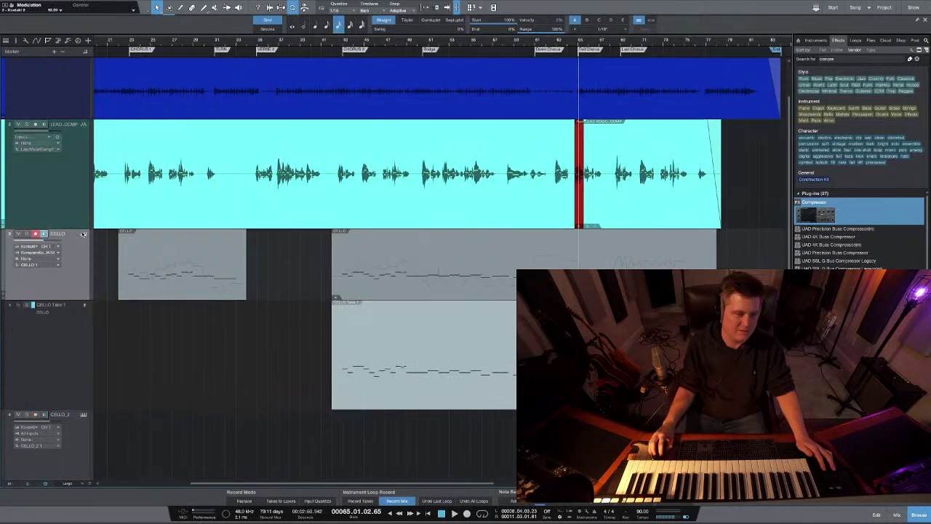
click(83, 235)
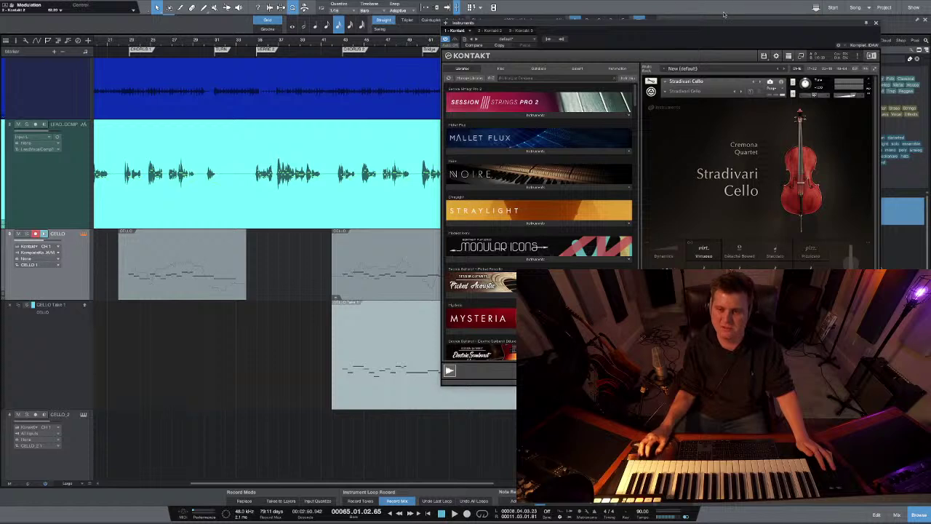
drag(724, 26, 479, 41)
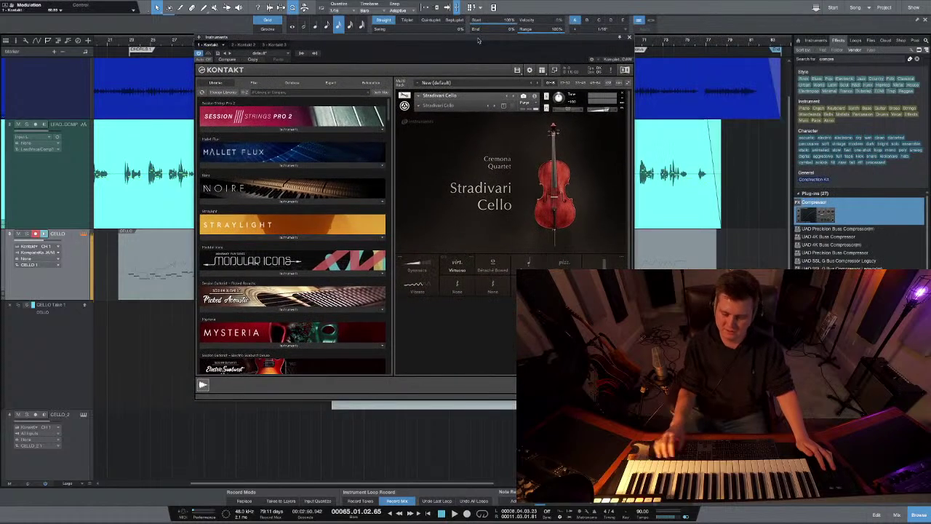